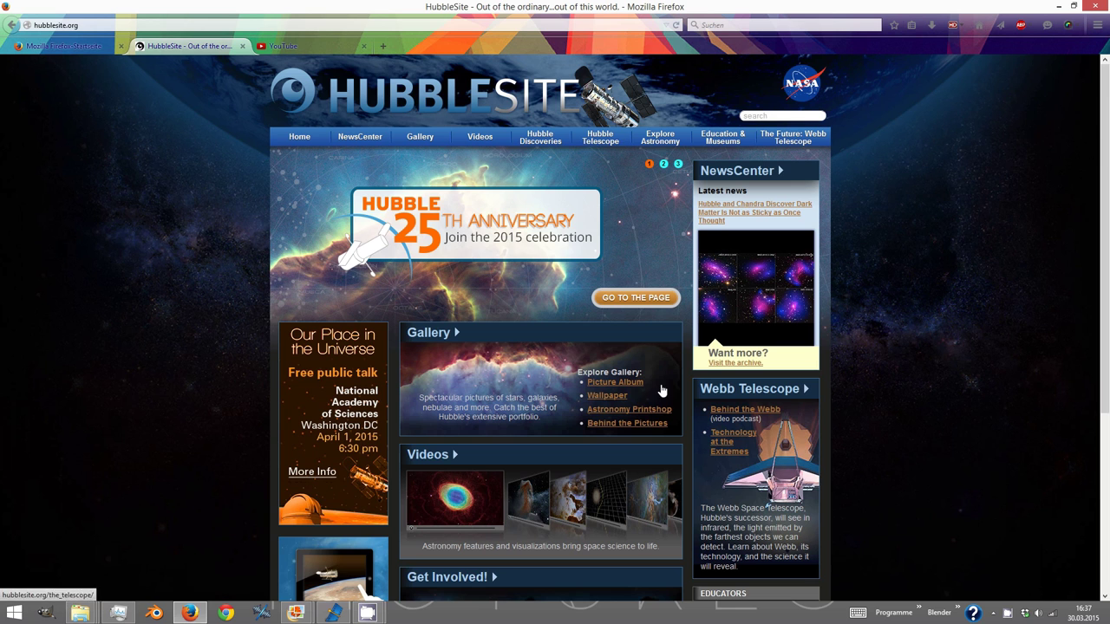
- Open the nebula wallpaper JPG from the Textures folder in GIMP and fit it in view
scroll(876, 336, down, 1)
scroll(875, 336, down, 1)
scroll(875, 336, down, 1)
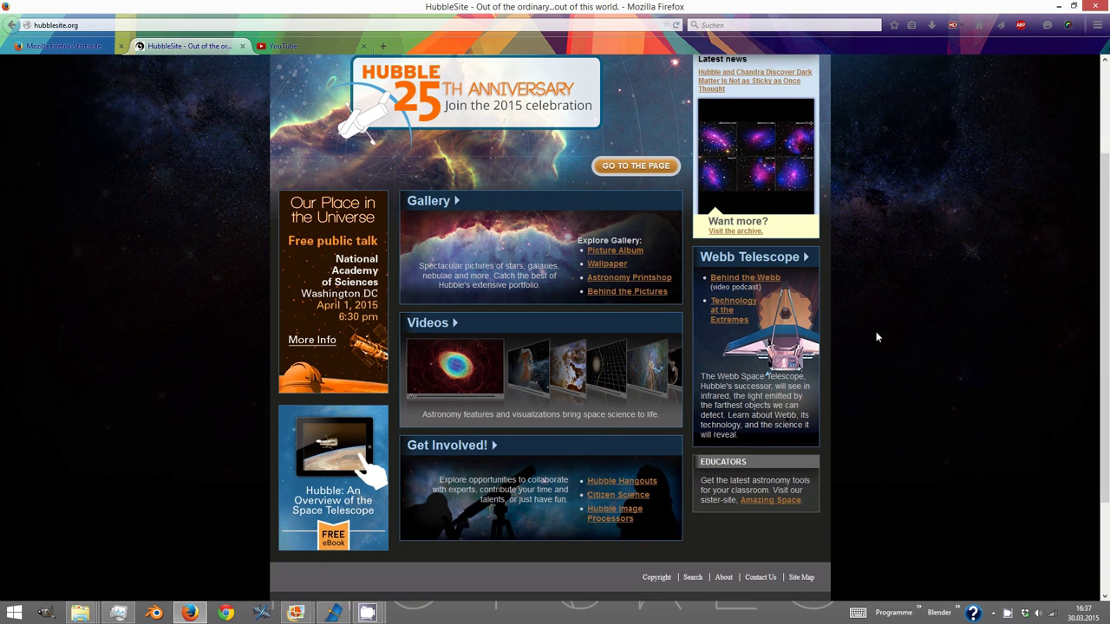
scroll(875, 336, down, 1)
scroll(875, 336, down, 1)
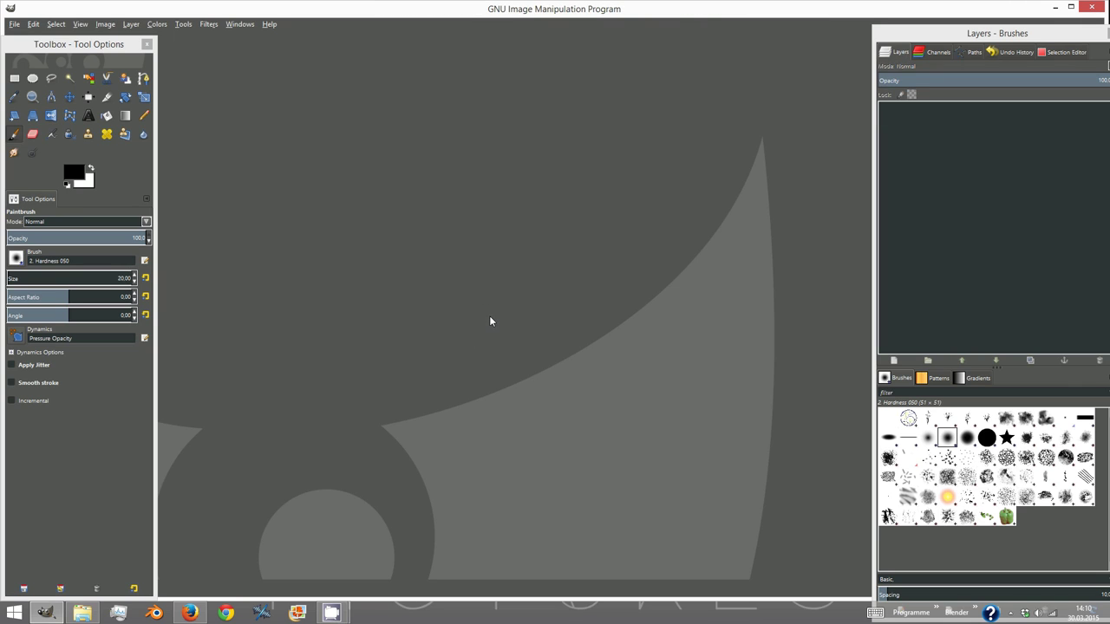
click(82, 613)
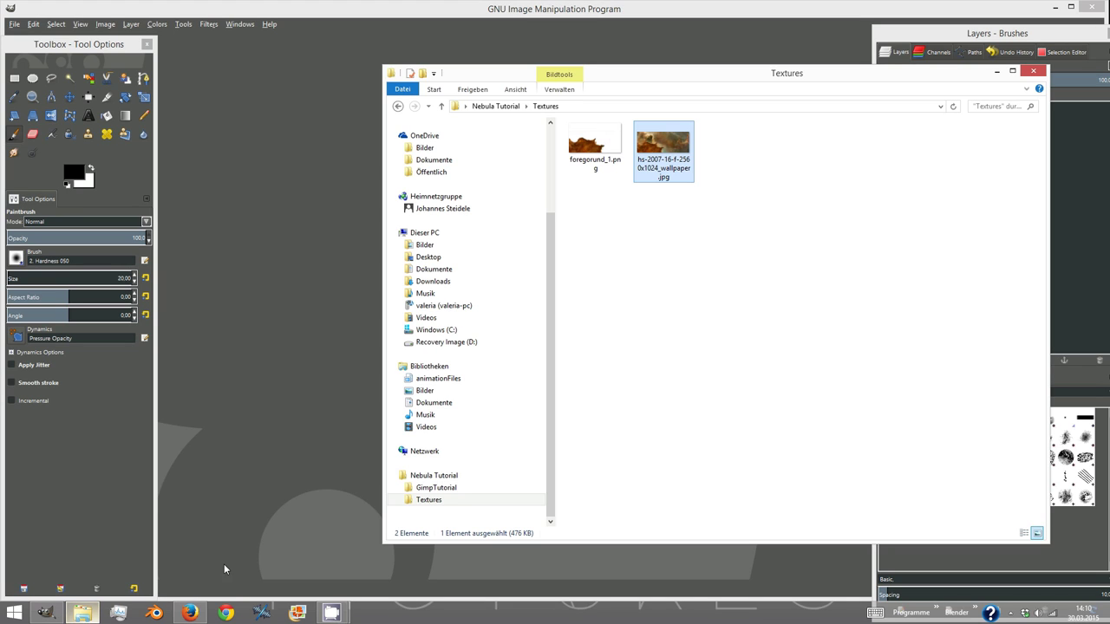
drag(666, 158, 303, 322)
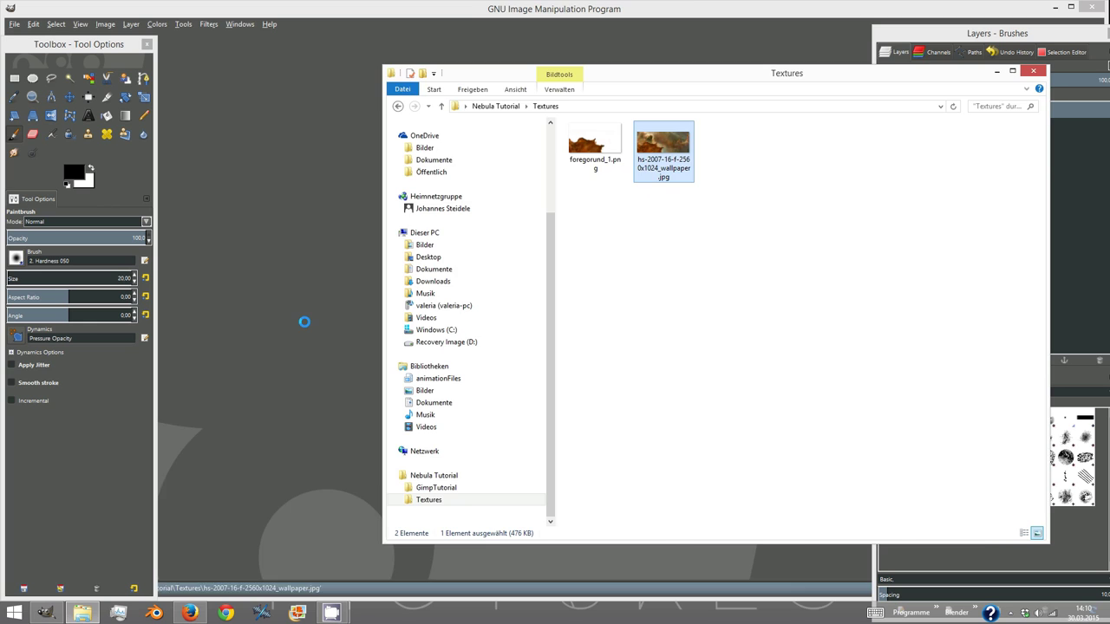
key(minus)
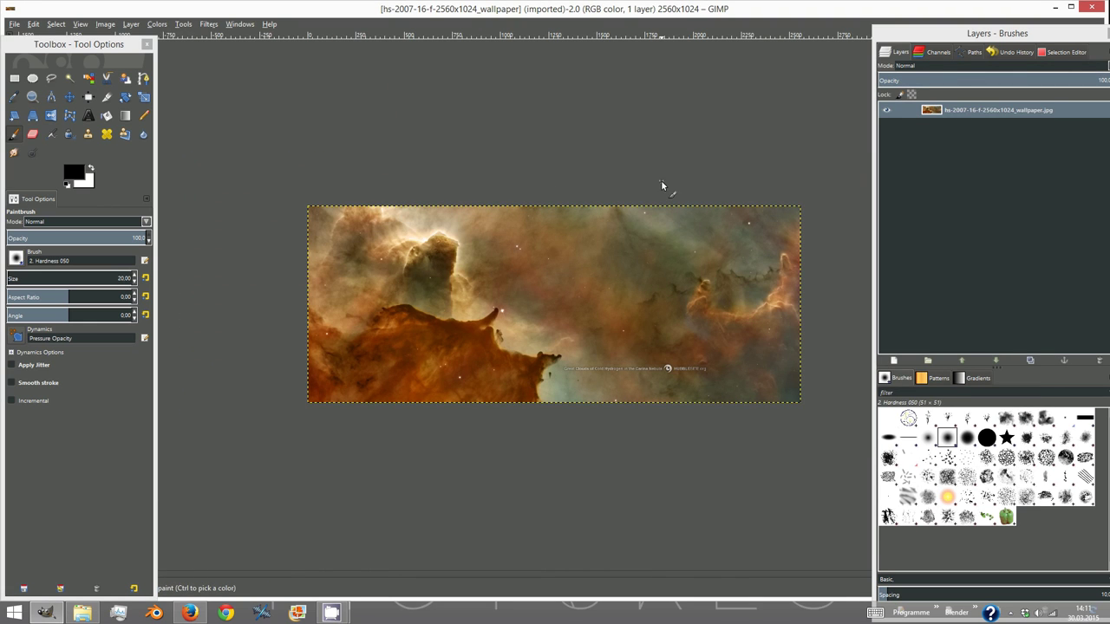
- Resize the nebula image's canvas to width 1920 and height 1080 pixels
click(105, 24)
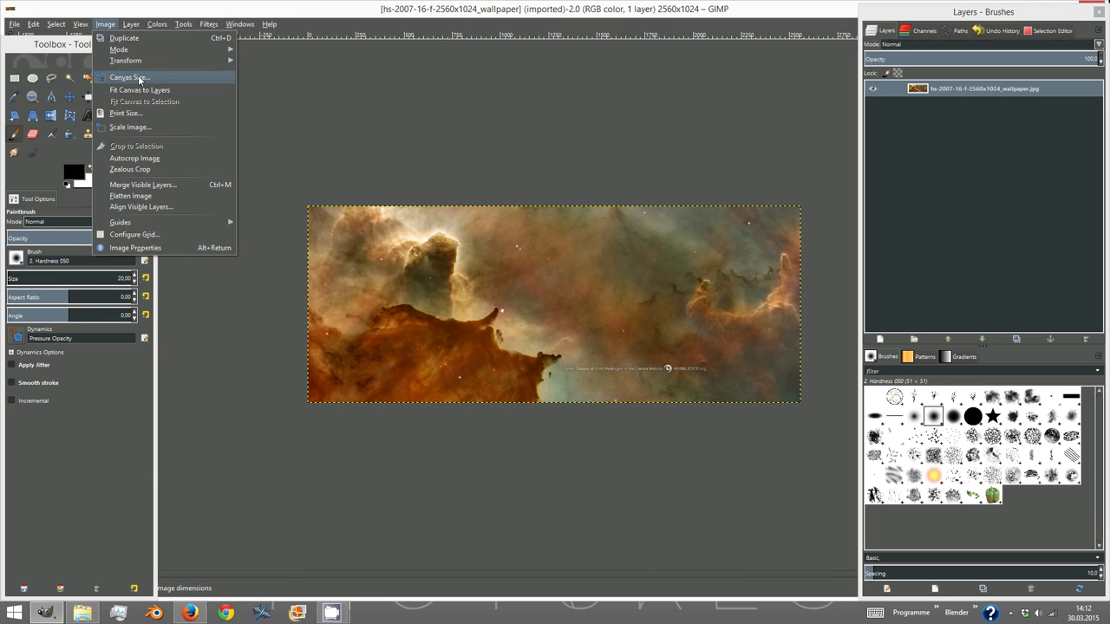
click(139, 79)
text(1920)
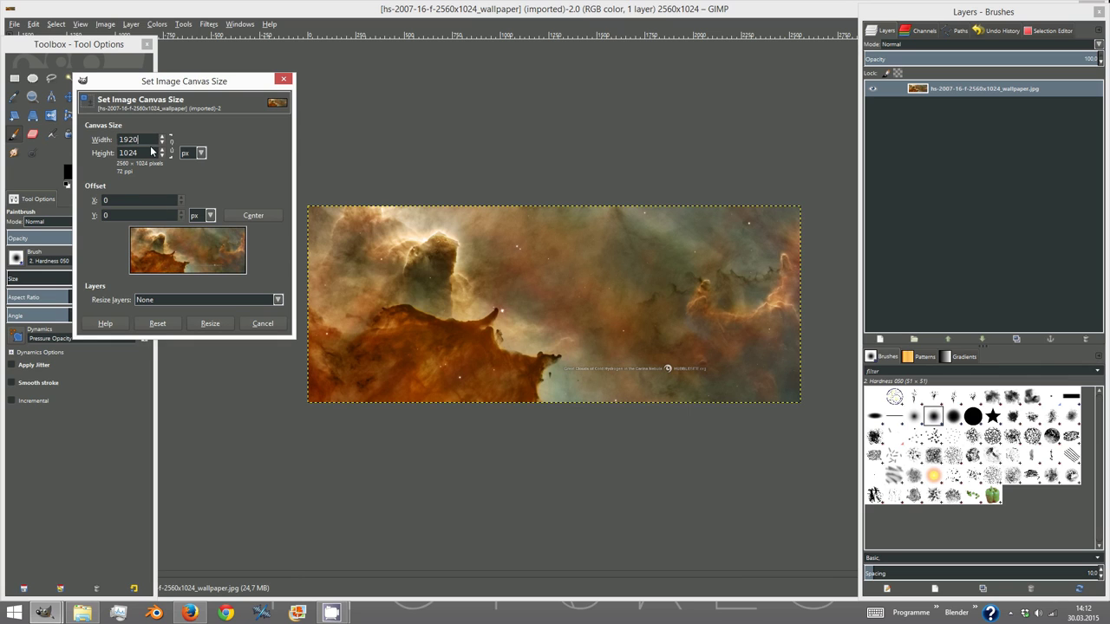
key(Tab)
text(1080)
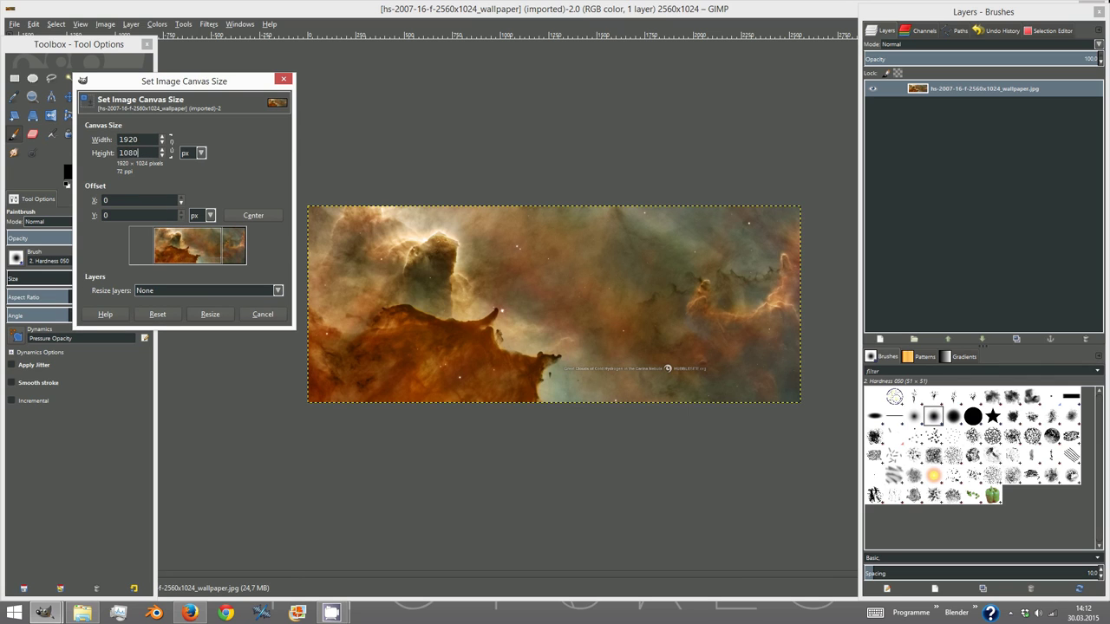
click(210, 314)
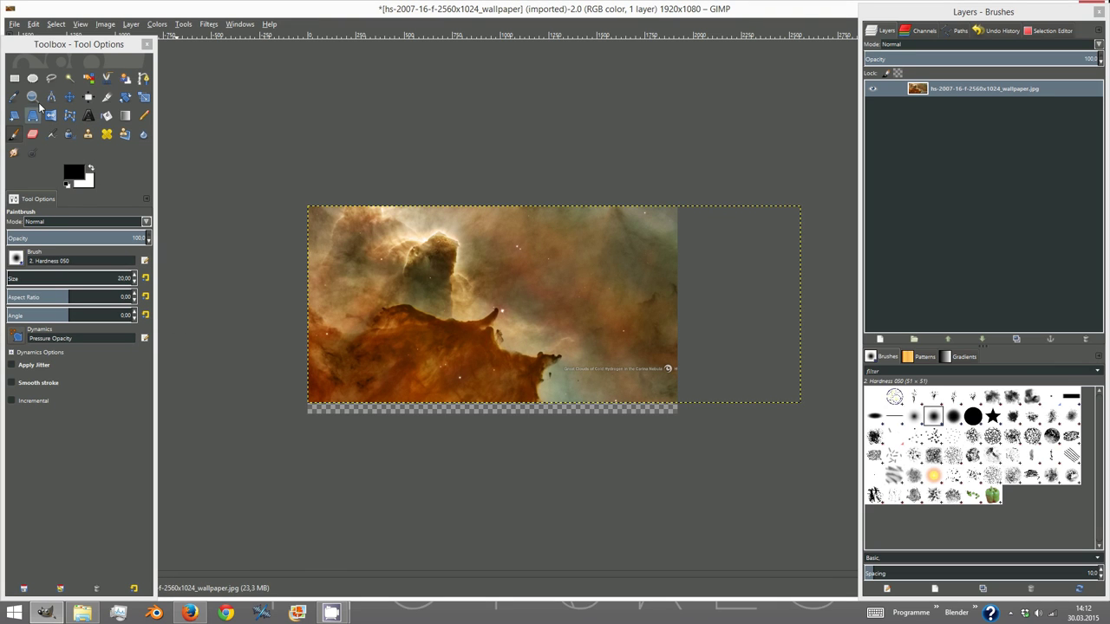
- Stretch the nebula layer with the Scale tool to cover the 1920×1080 canvas
click(143, 98)
key(2)
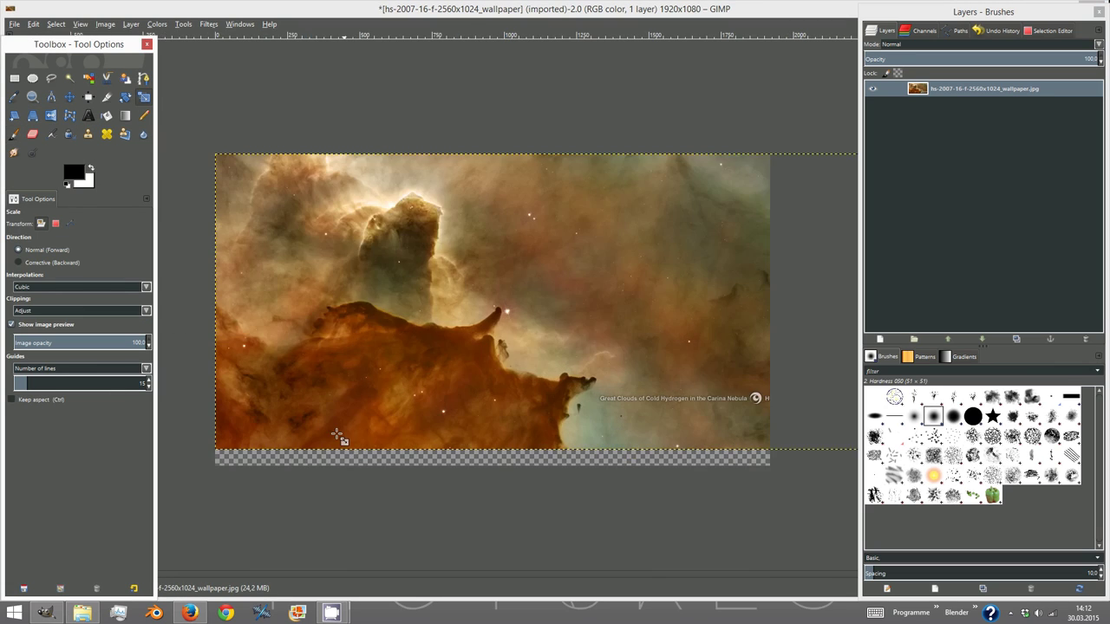
click(338, 399)
key(Tab)
drag(232, 350, 262, 363)
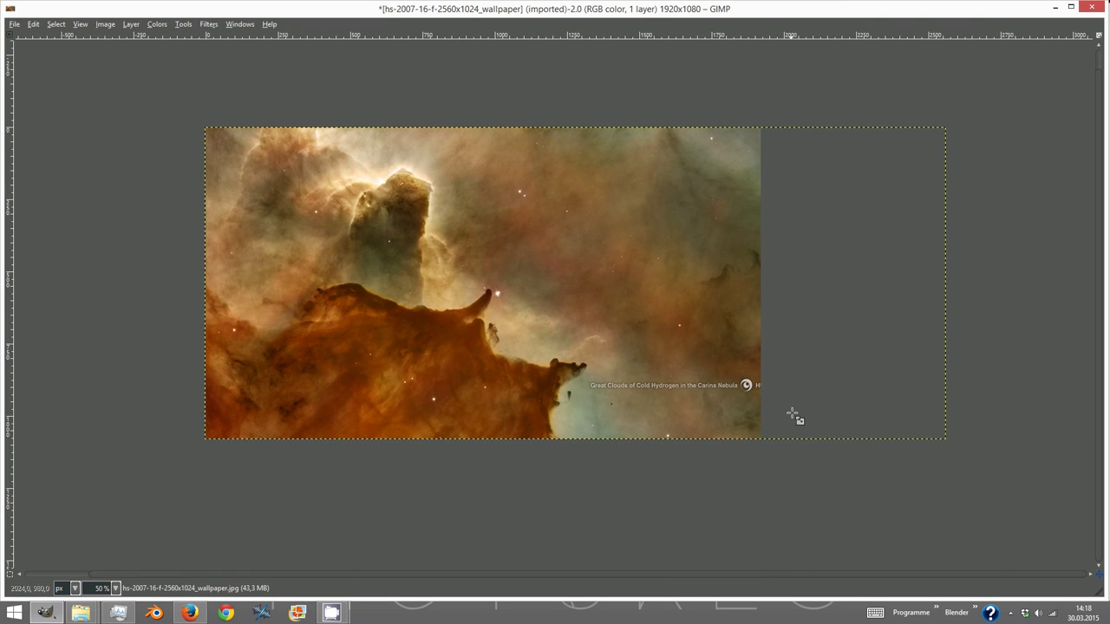
- Trim the nebula layer's boundary to the image size with Layer to Image Size
key(Tab)
click(130, 24)
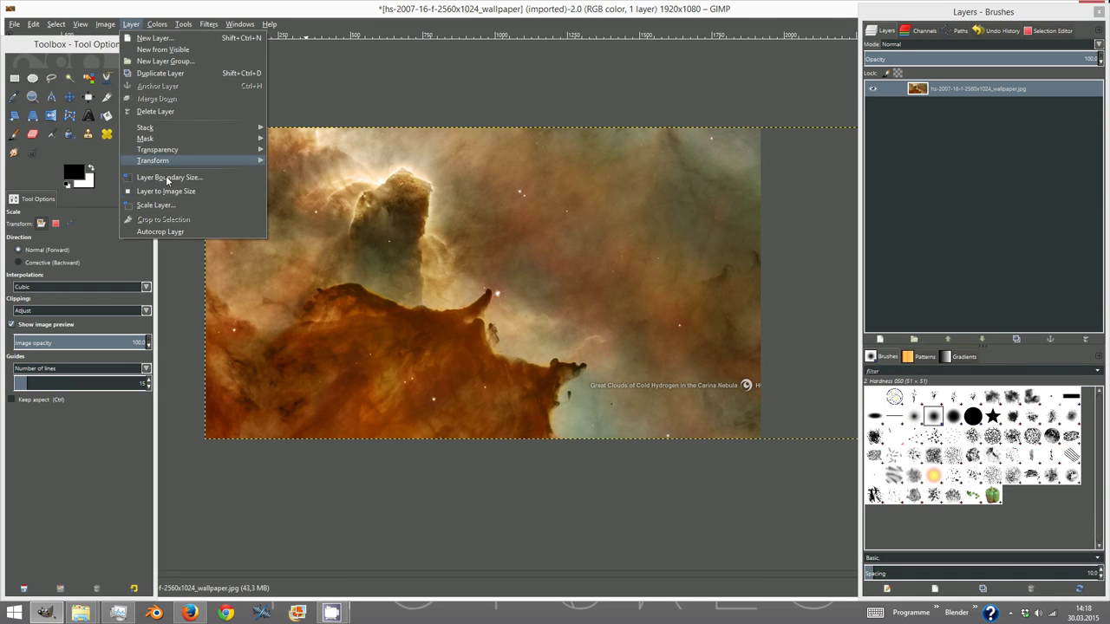
click(173, 199)
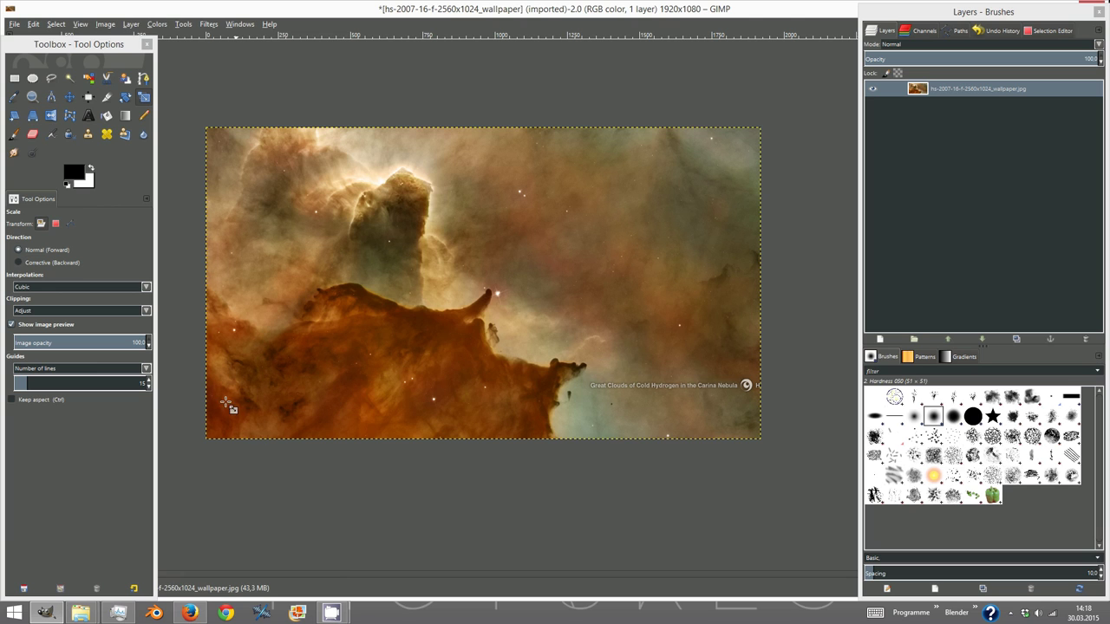
- Clone surrounding sky over the lower-right Carina Nebula caption and its logo
scroll(674, 439, up, 3)
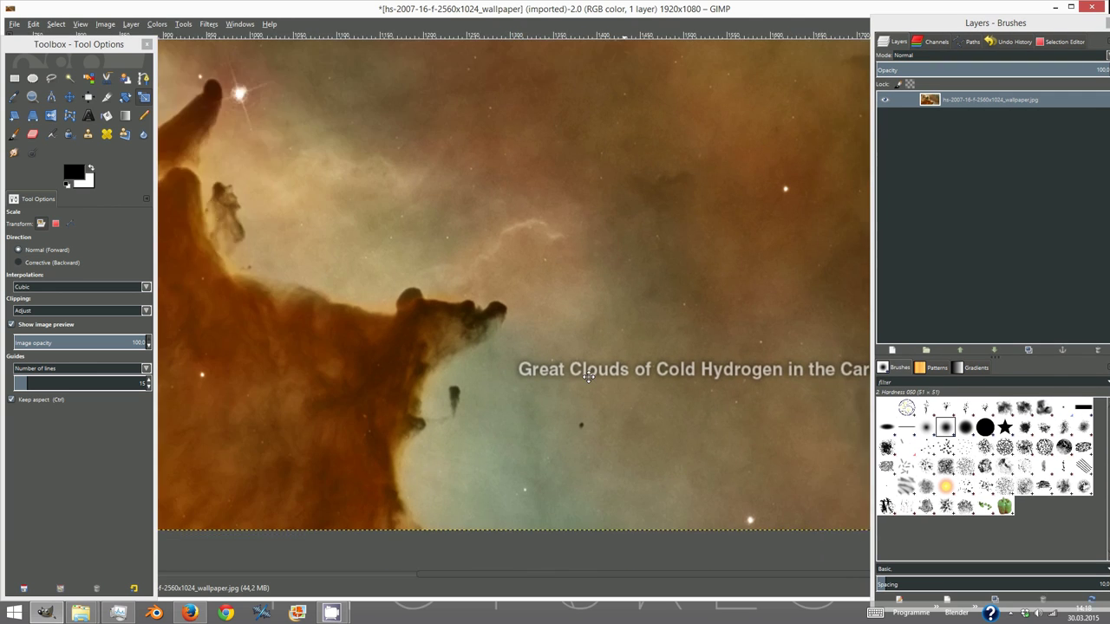
drag(573, 391, 373, 342)
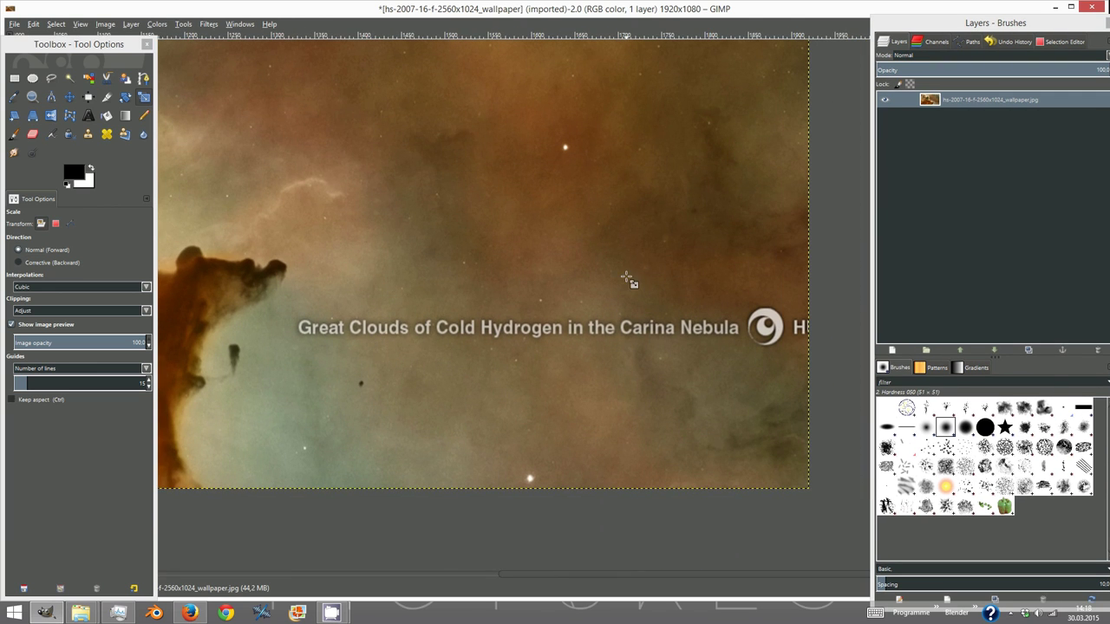
click(87, 135)
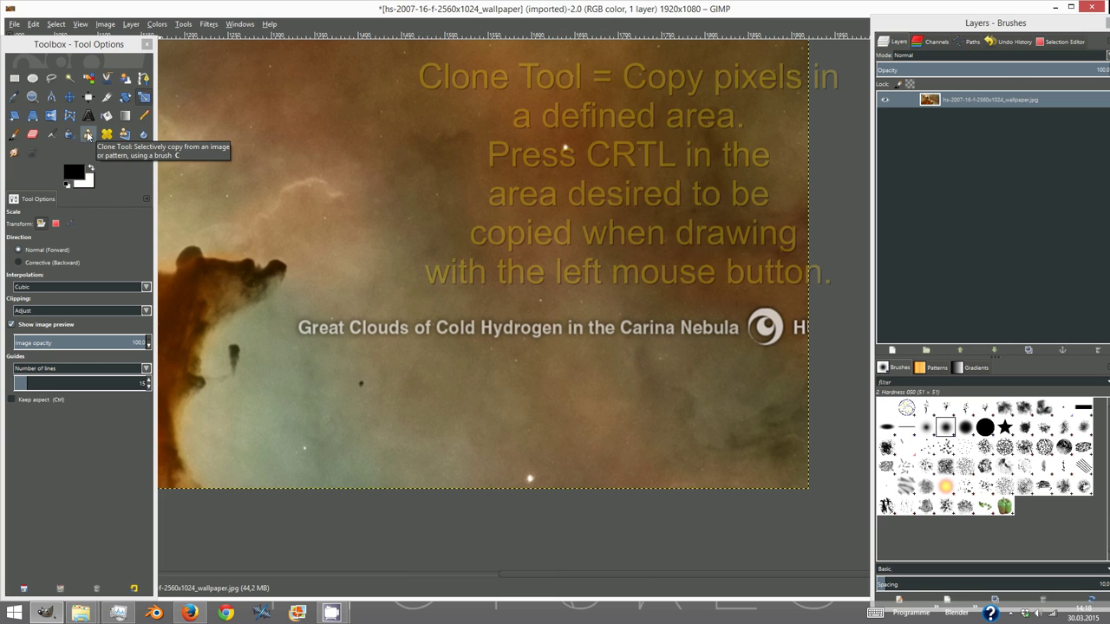
ctrl+scroll(315, 362, up, 1)
ctrl+scroll(315, 362, up, 2)
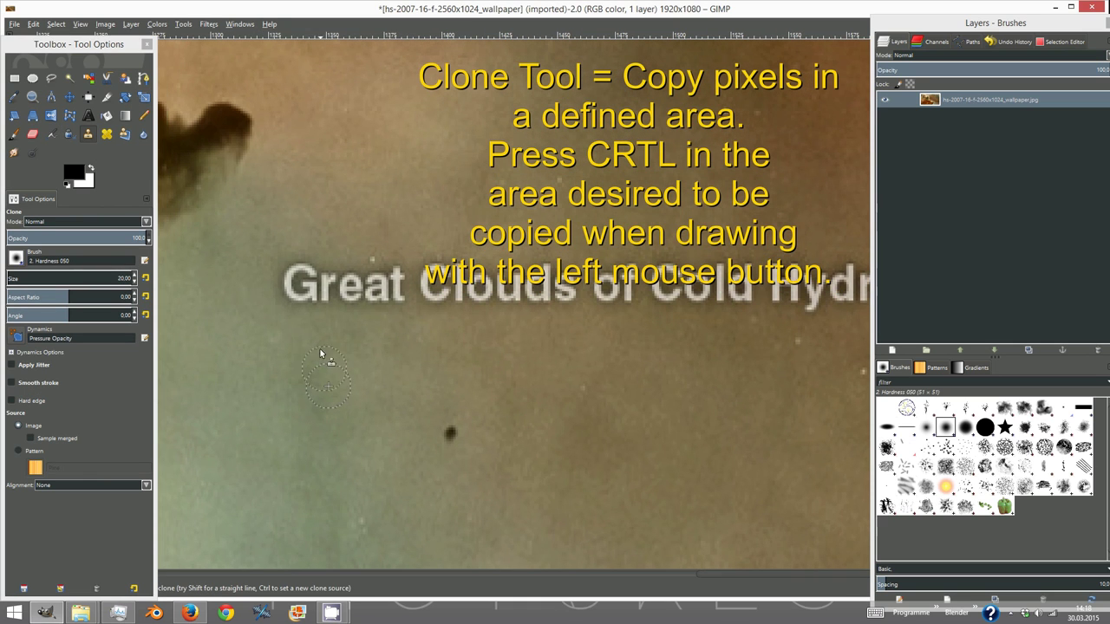
mouse_move(289, 260)
mouse_down()
mouse_move(489, 307)
mouse_move(347, 332)
mouse_move(422, 282)
mouse_move(528, 358)
mouse_up()
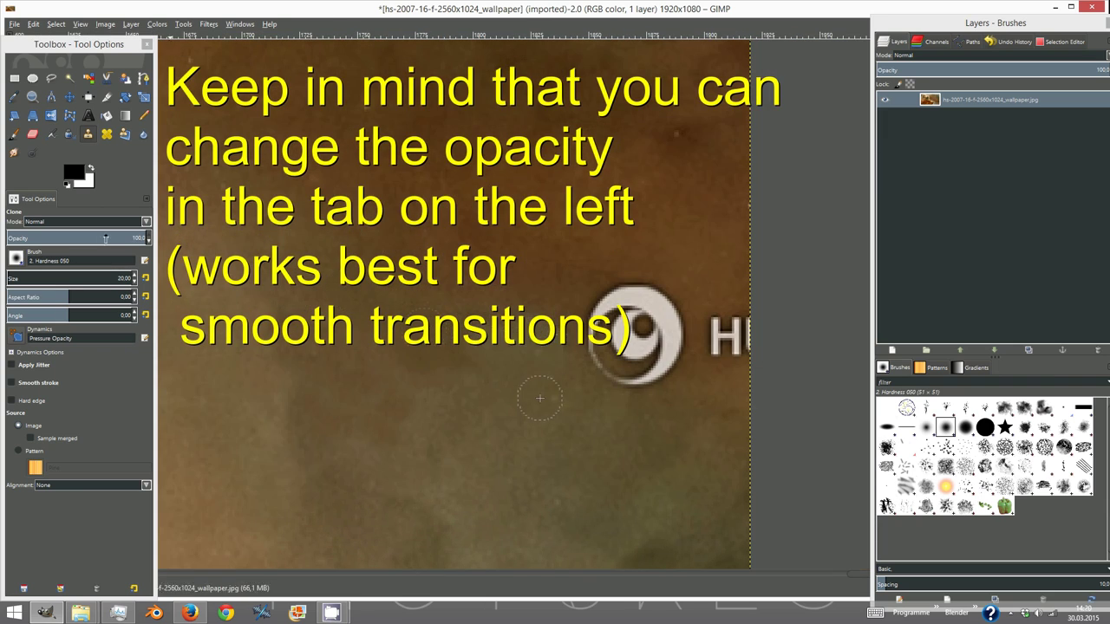
drag(130, 239, 154, 232)
drag(607, 312, 450, 321)
- Save the cleaned image as an XCF file and duplicate the nebula layer
key(shift+ctrl+j)
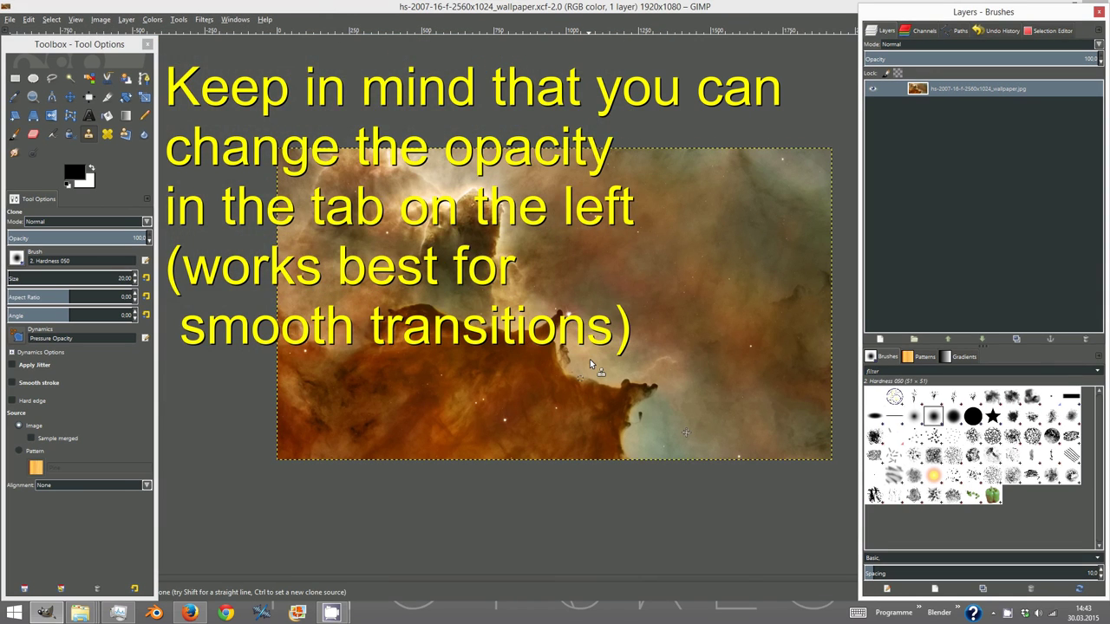
right_click(924, 97)
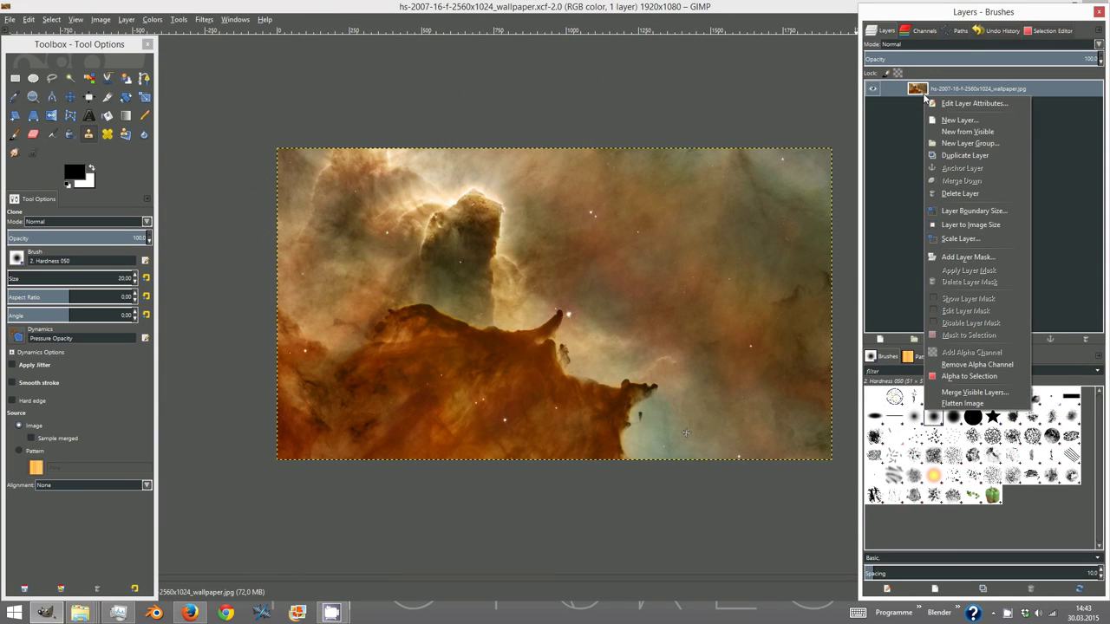
click(961, 152)
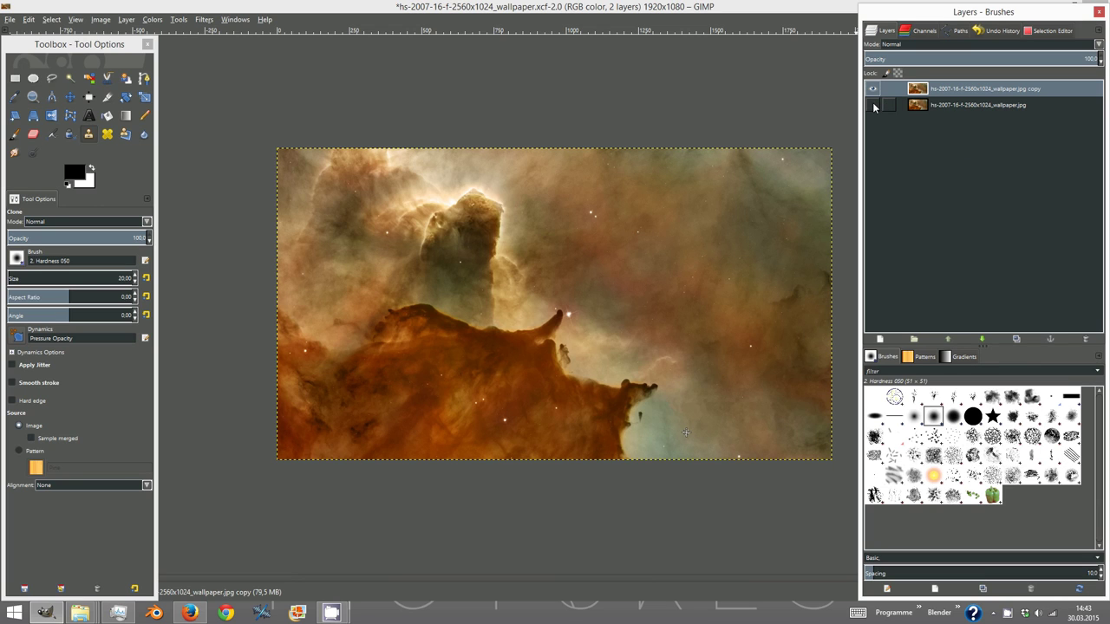
right_click(957, 90)
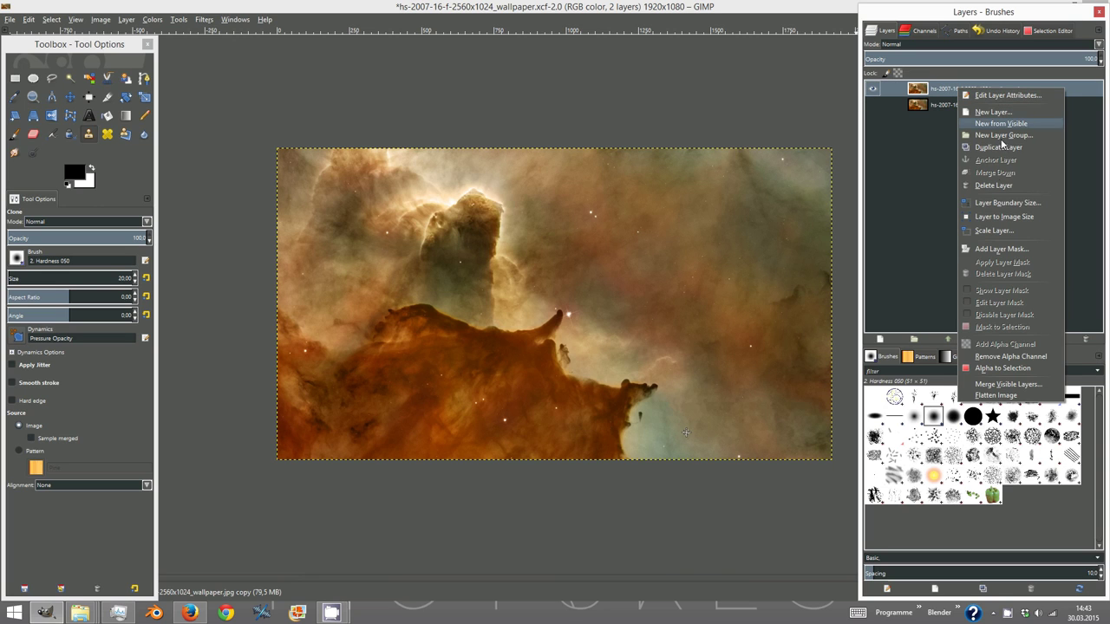
- Add a White (full opacity) layer mask to the nebula copy layer
click(1001, 251)
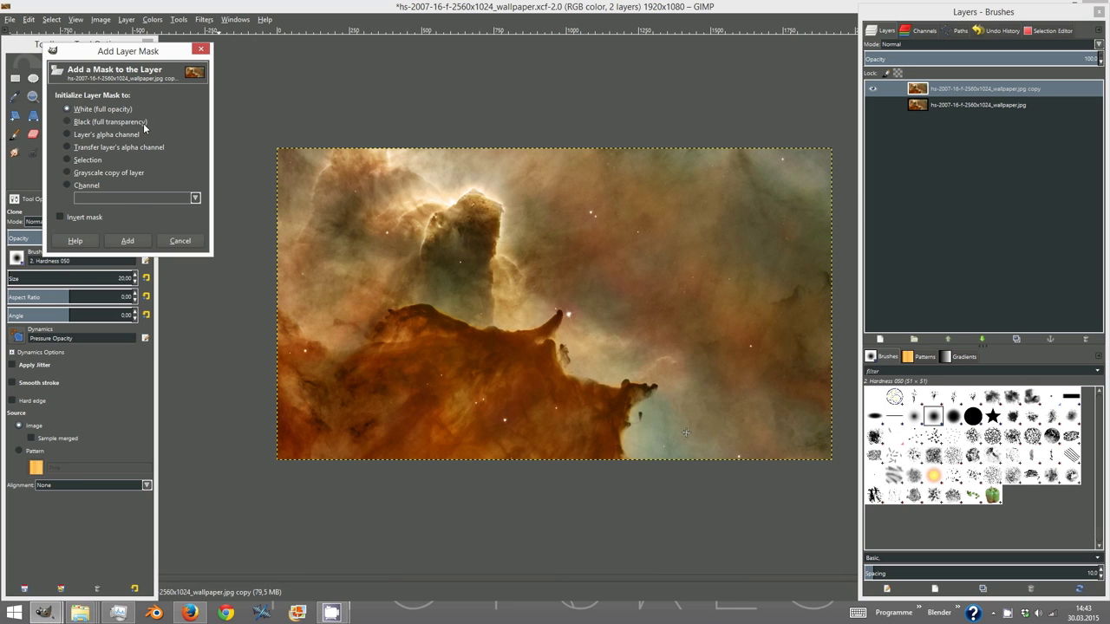
click(128, 241)
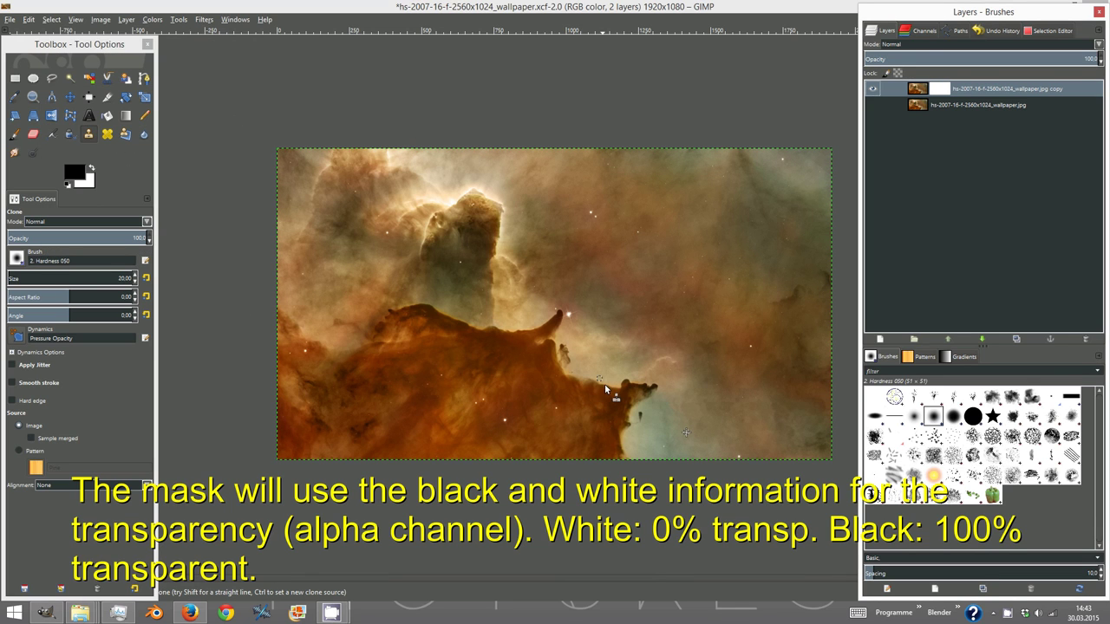
- Paint black on the copy's mask with an enlarged brush to hide the upper nebula sky
click(15, 136)
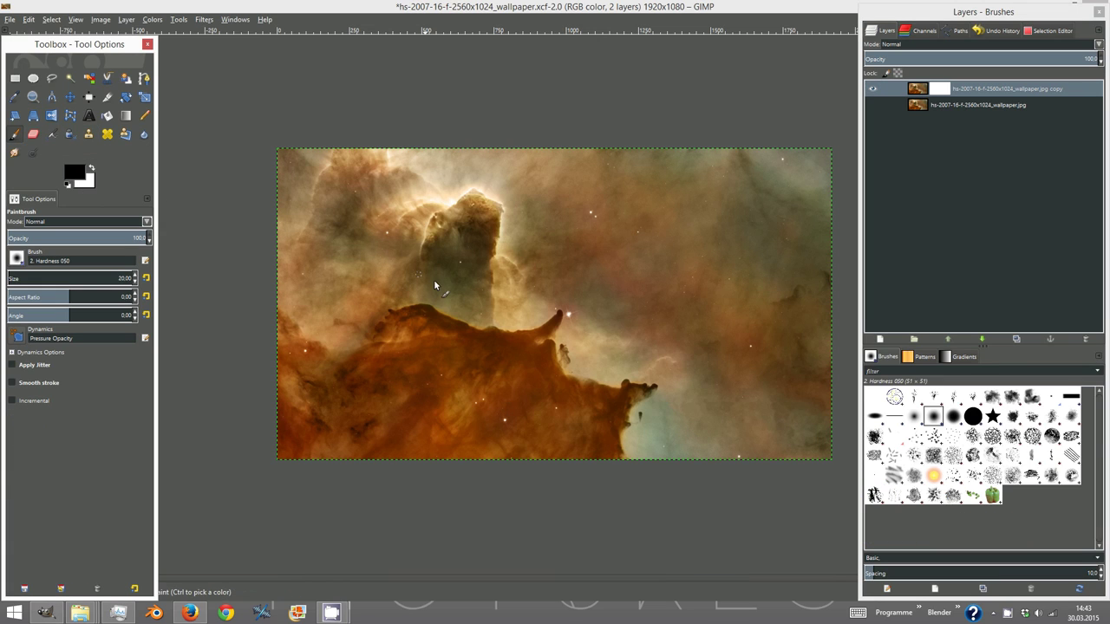
scroll(563, 407, down, 3)
scroll(503, 395, up, 1)
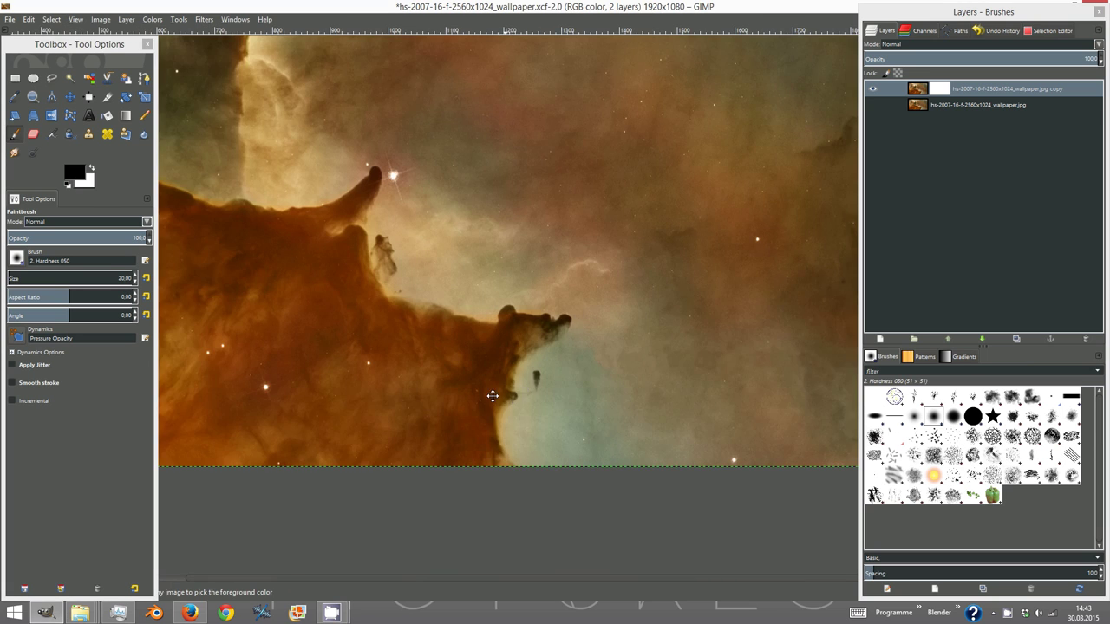
scroll(436, 334, up, 1)
drag(18, 279, 20, 278)
mouse_move(503, 330)
mouse_down()
mouse_move(451, 390)
mouse_move(540, 275)
mouse_up()
mouse_move(451, 294)
mouse_down()
mouse_move(239, 279)
mouse_move(677, 362)
mouse_up()
key(minus)
drag(524, 232, 472, 323)
key(1)
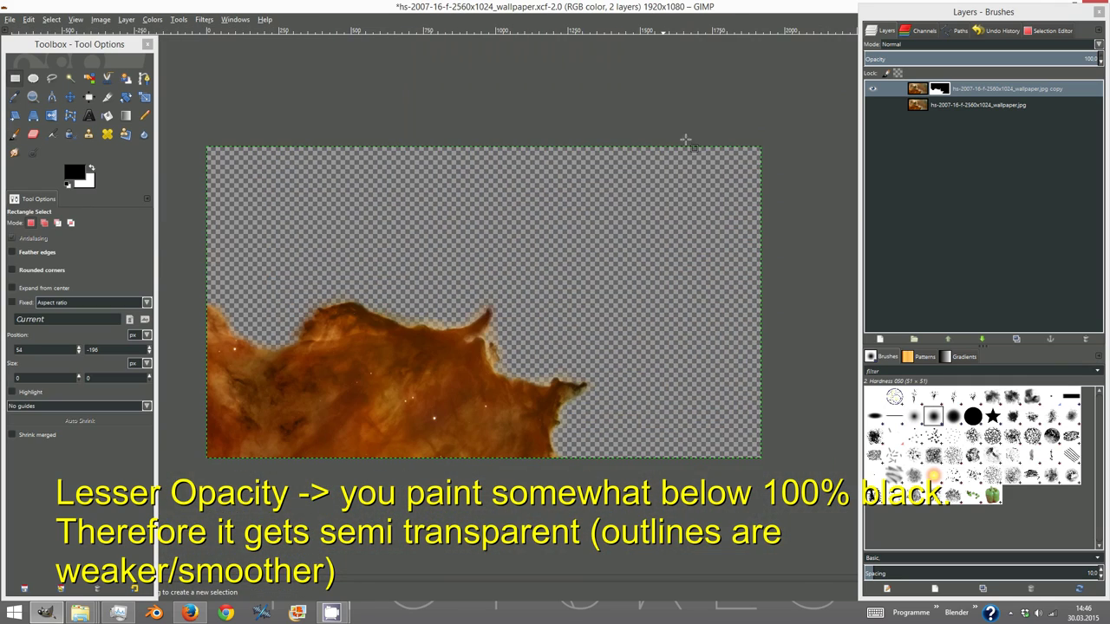
- Apply the layer mask, then add a hidden white layer below foreground1.png for edge checking
right_click(940, 92)
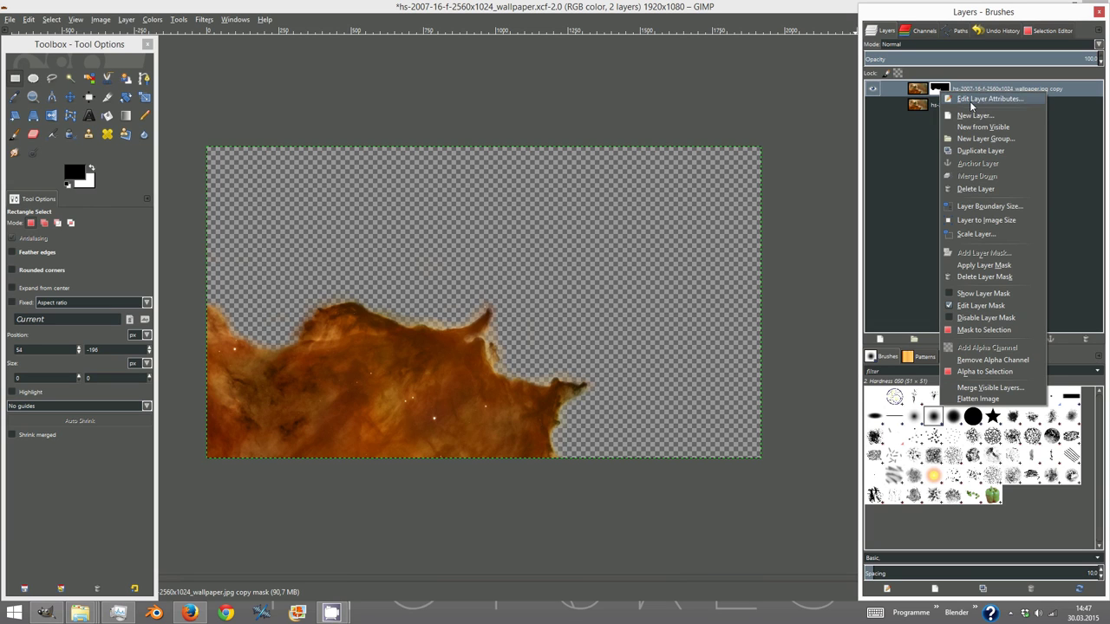
click(979, 266)
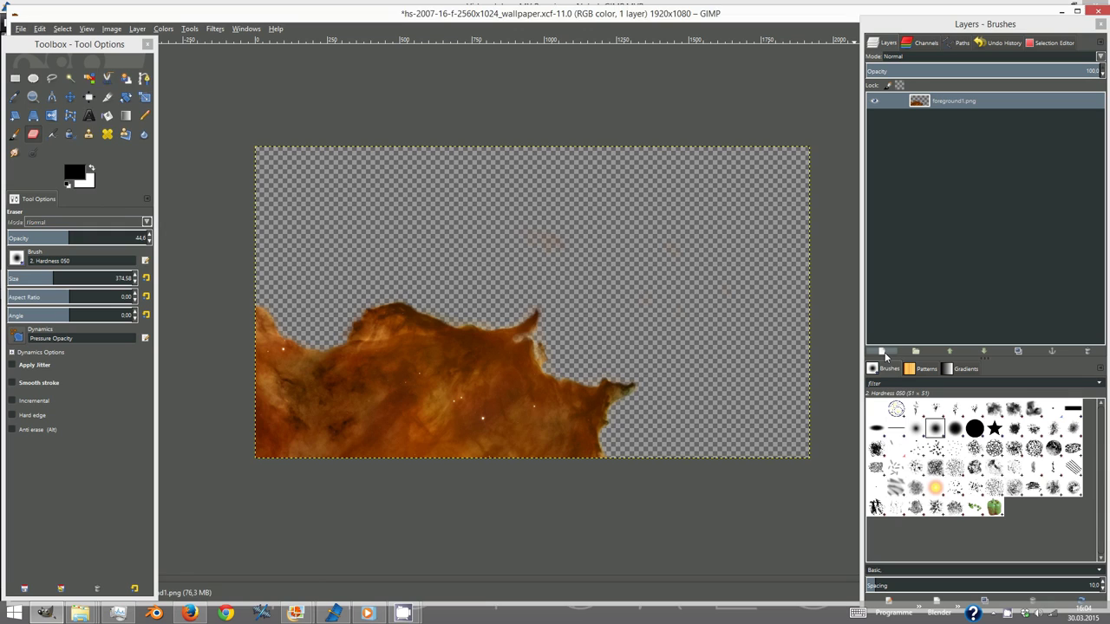
key(shift+ctrl+n)
click(161, 255)
drag(940, 100, 947, 321)
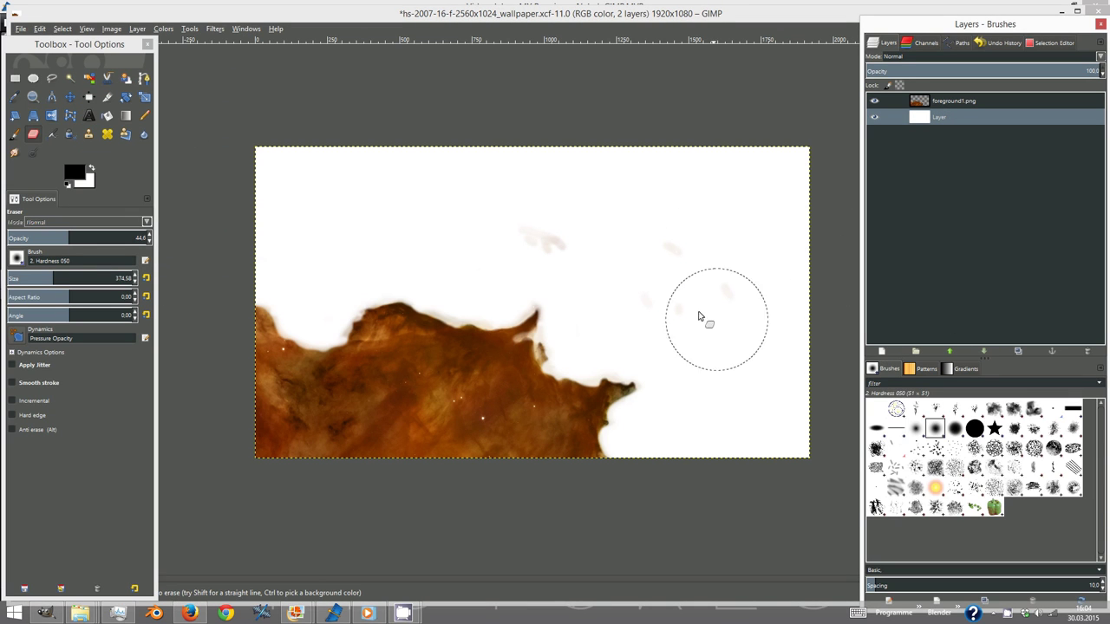
click(873, 121)
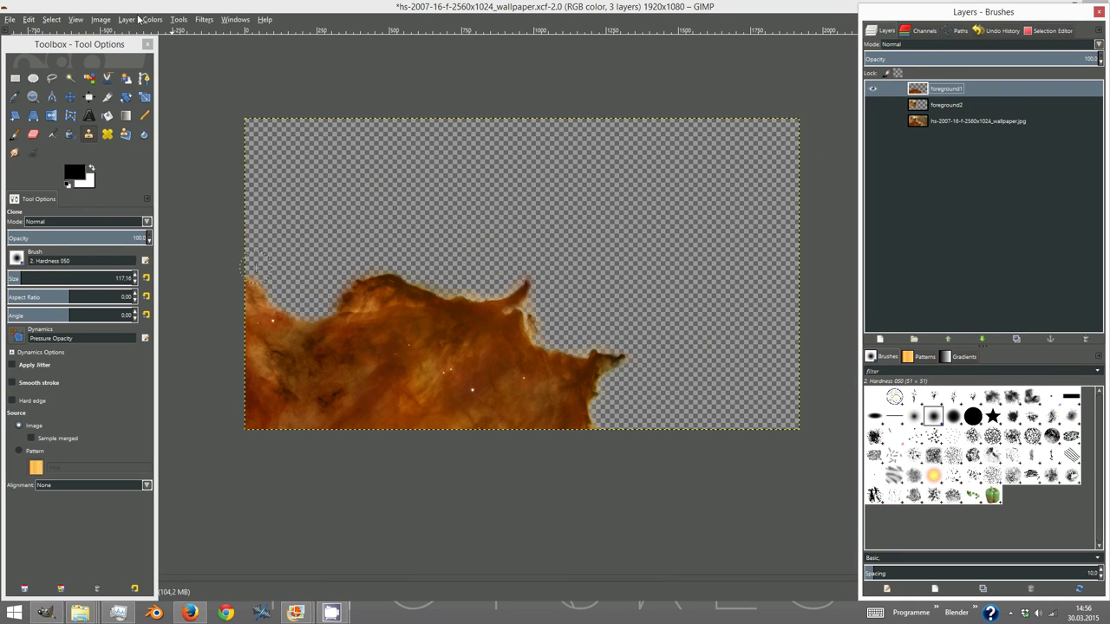
- Select the cloud by its alpha, invert the selection, and open Threshold Alpha to harden edges
click(126, 19)
mouse_move(152, 144)
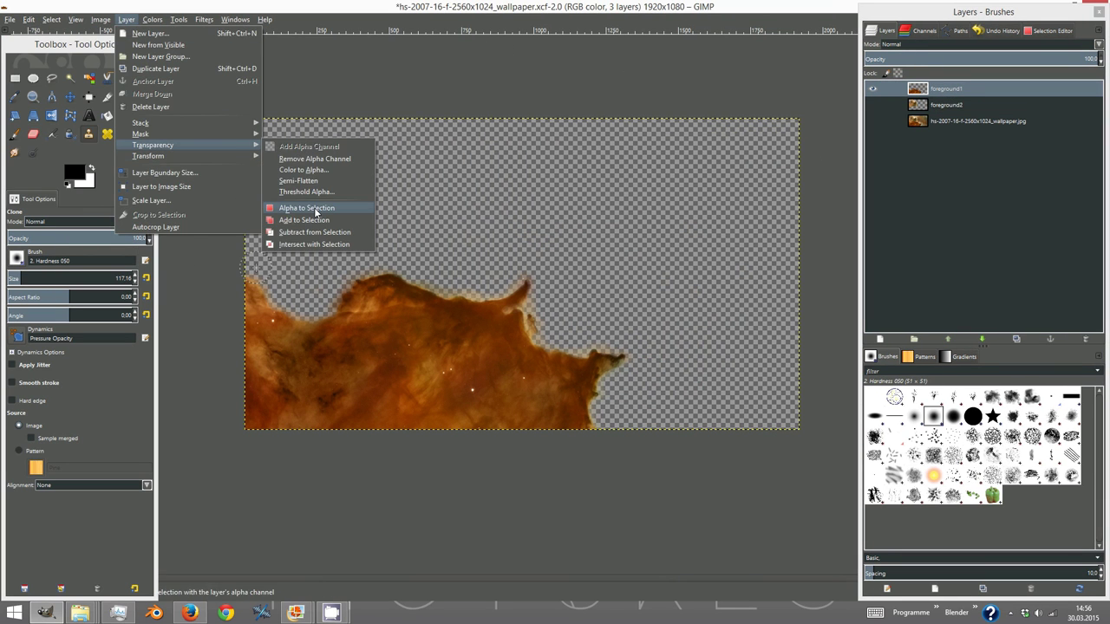
click(314, 210)
click(125, 19)
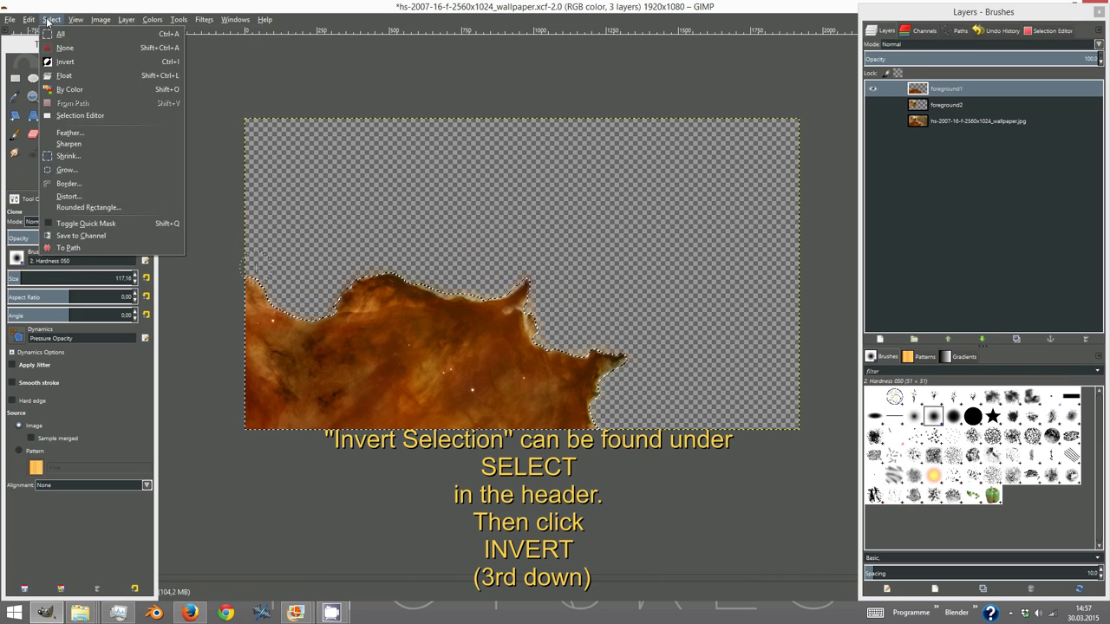
click(74, 61)
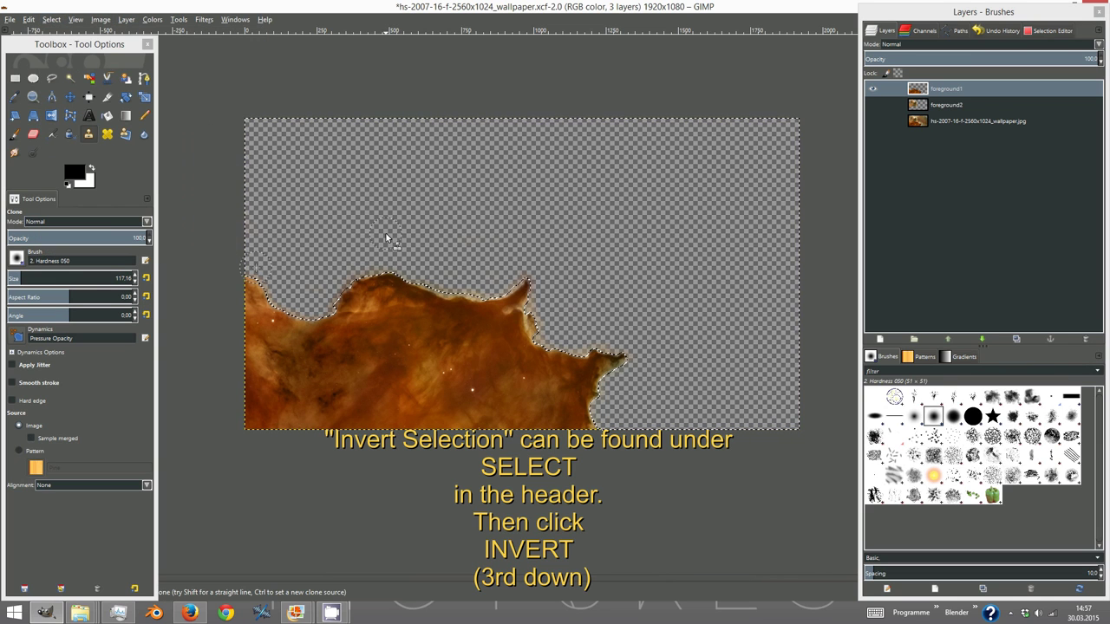
click(126, 19)
mouse_move(153, 145)
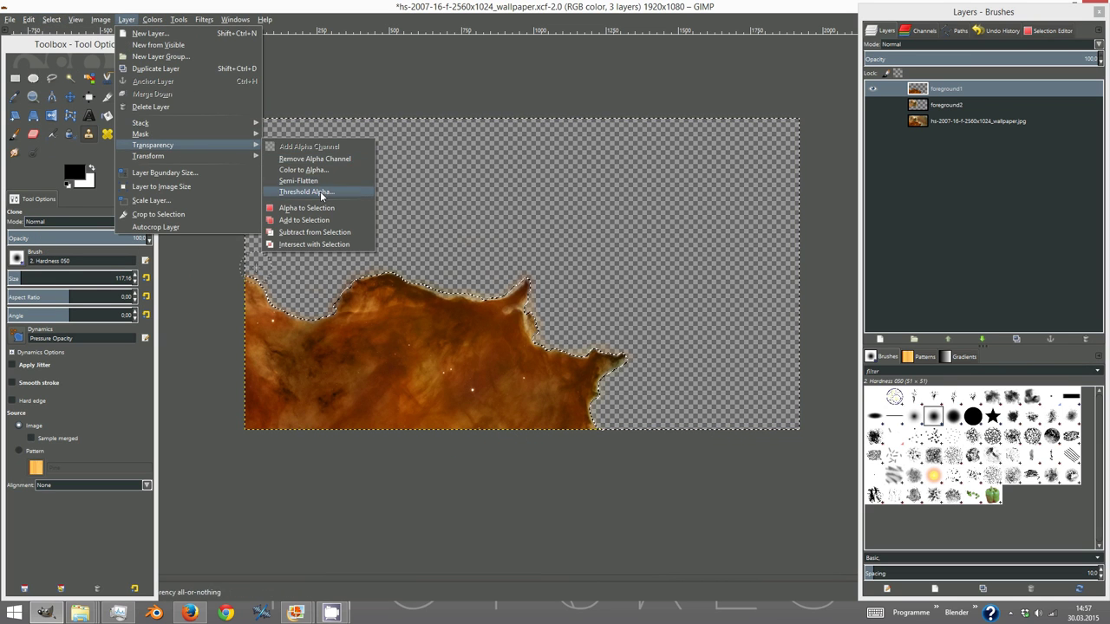
click(323, 192)
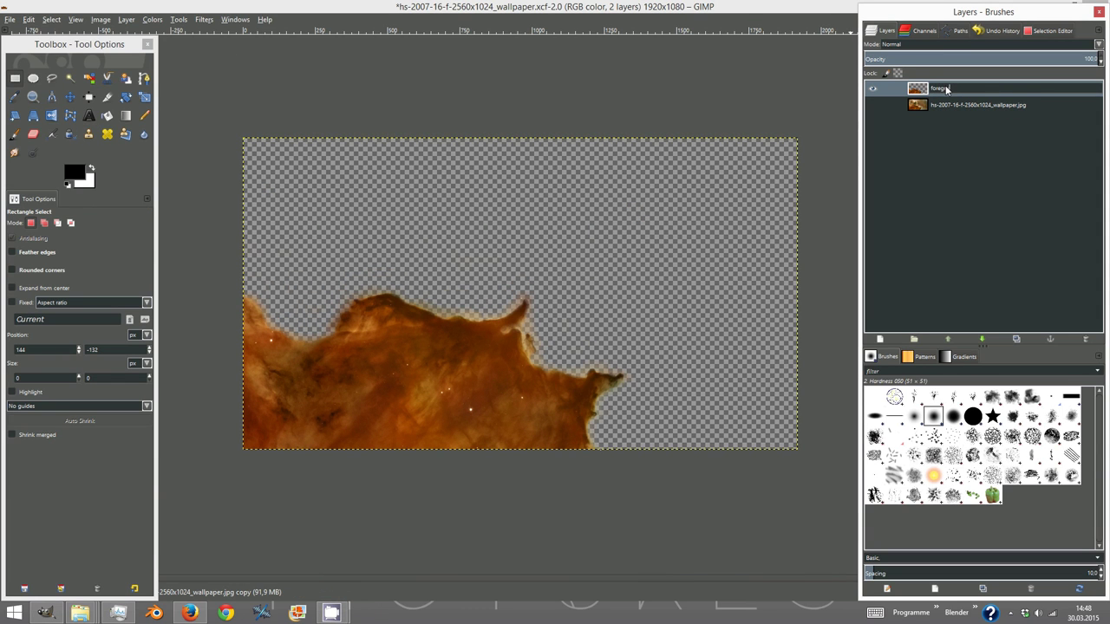
- Name the layer foreground1 and export it as foreground1.png into Nebula Tutorial/Textures
key(Return)
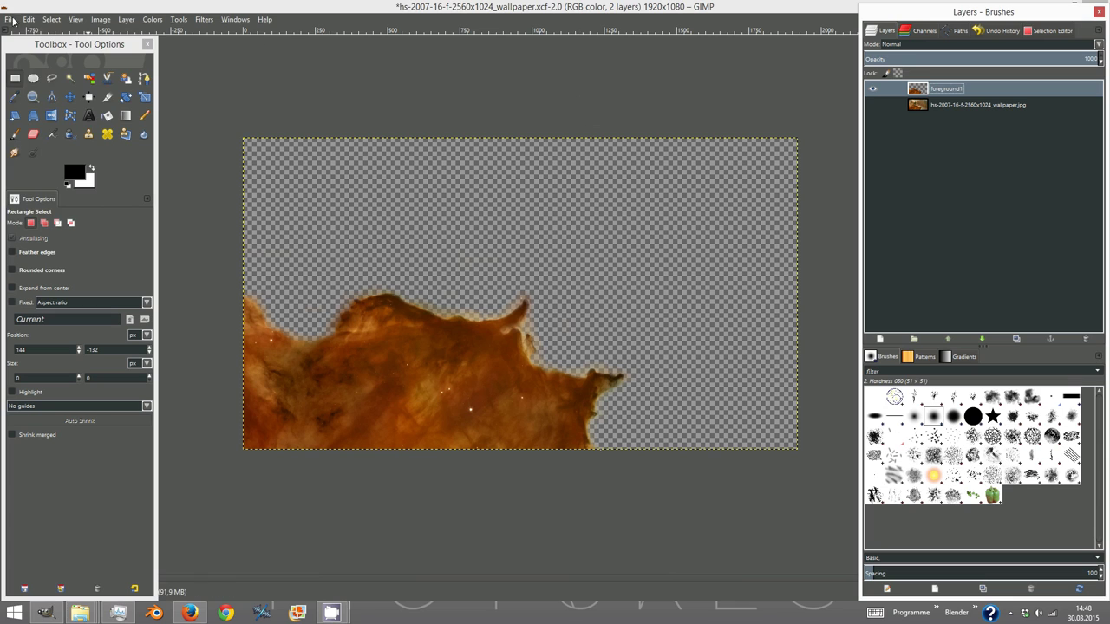
click(10, 19)
click(34, 169)
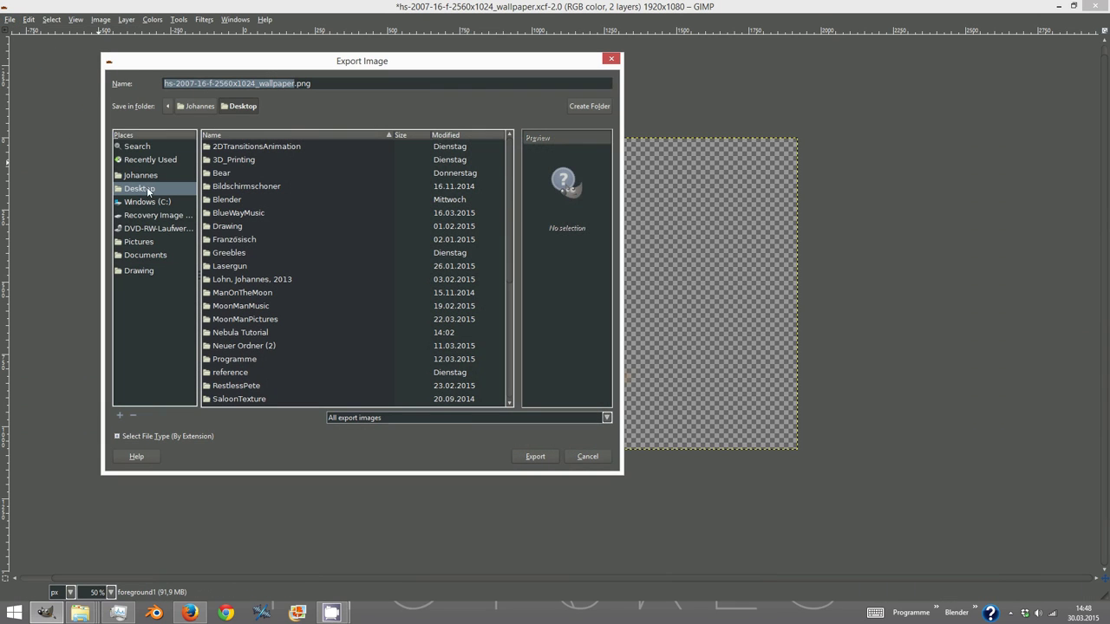
double_click(233, 333)
double_click(233, 161)
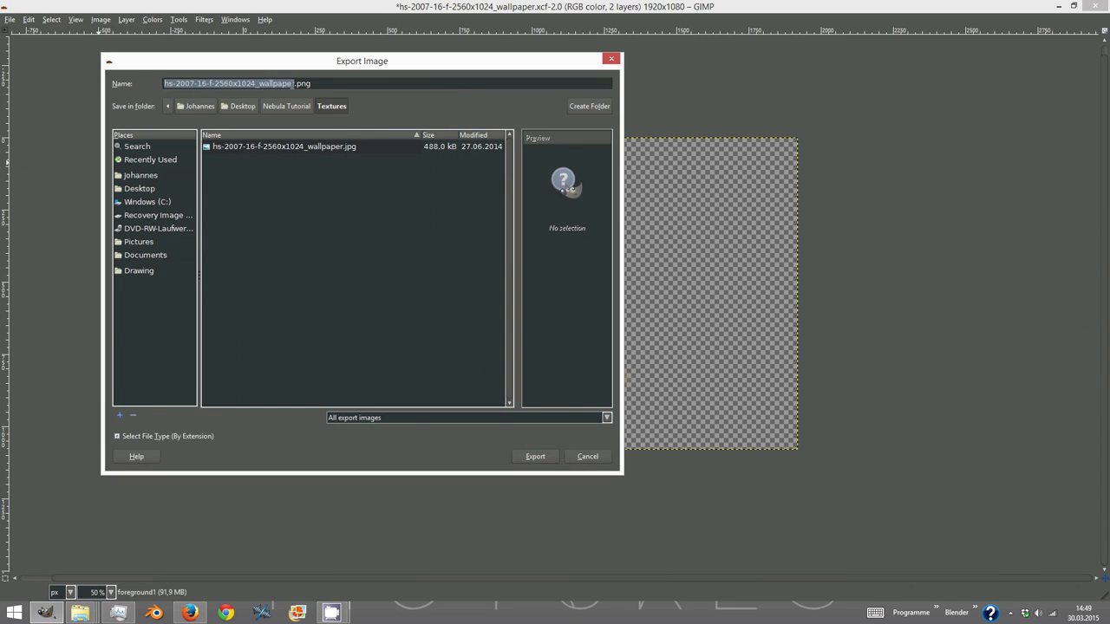
text(fo)
text(f.jpg)
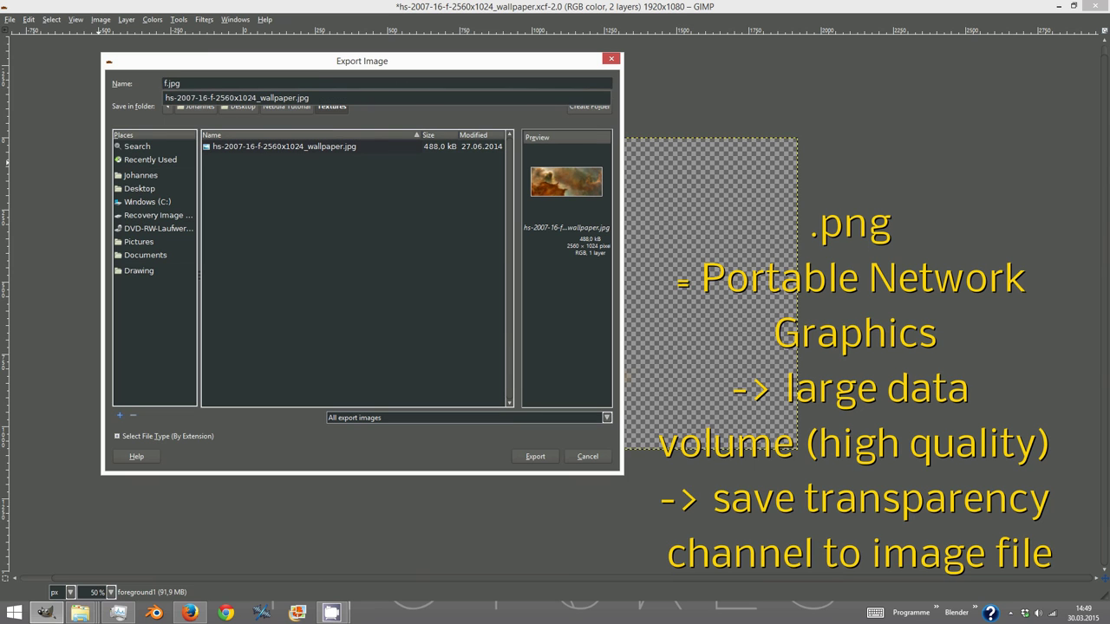
text(1)
text(png)
click(535, 456)
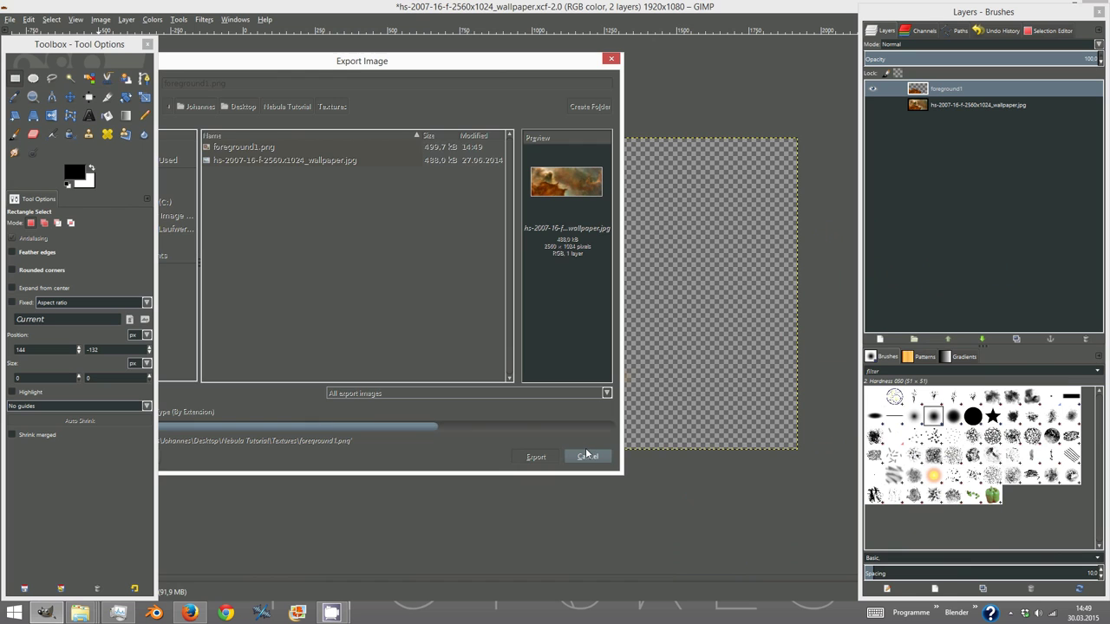
- Zoom in on foreground2, select the Clone tool, and set a source point inside the pillar cloud
scroll(378, 270, up, 1)
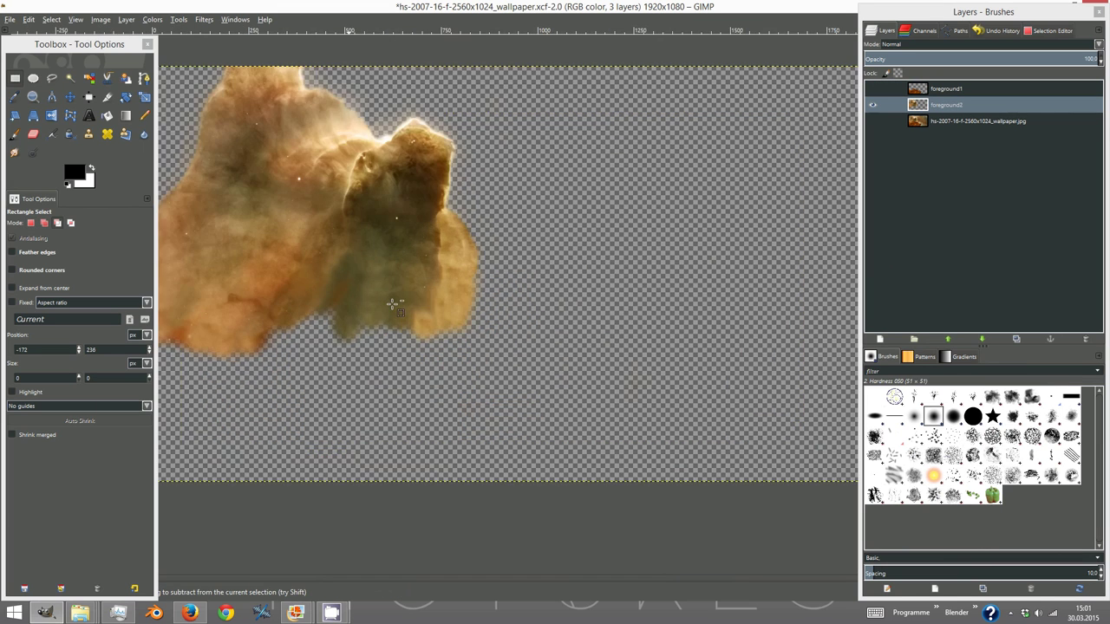
scroll(614, 379, up, 1)
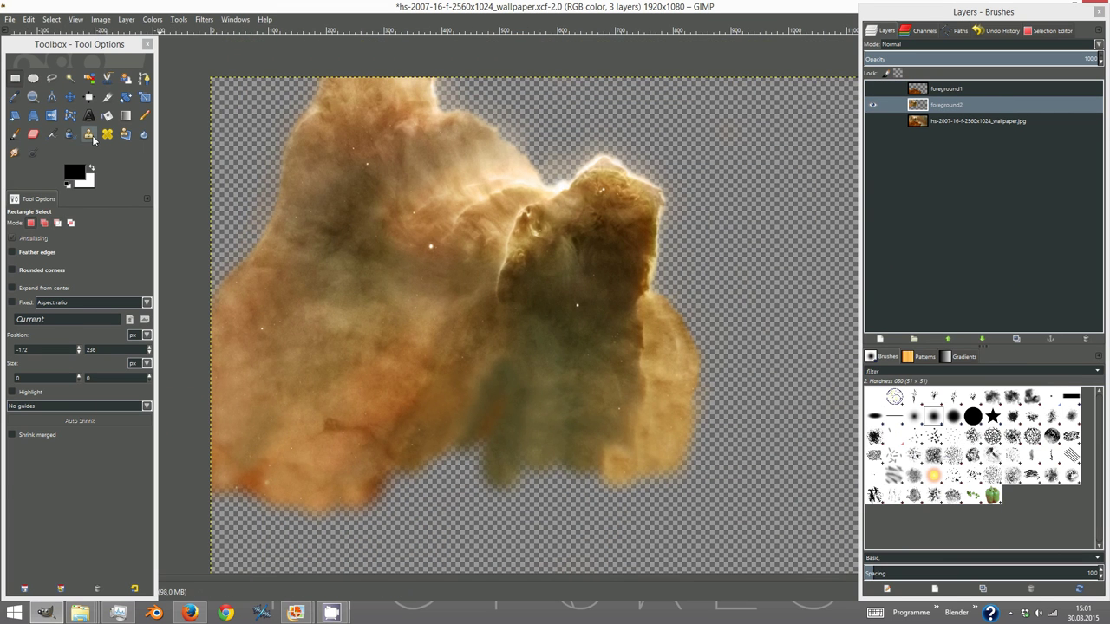
click(89, 135)
scroll(270, 413, up, 3)
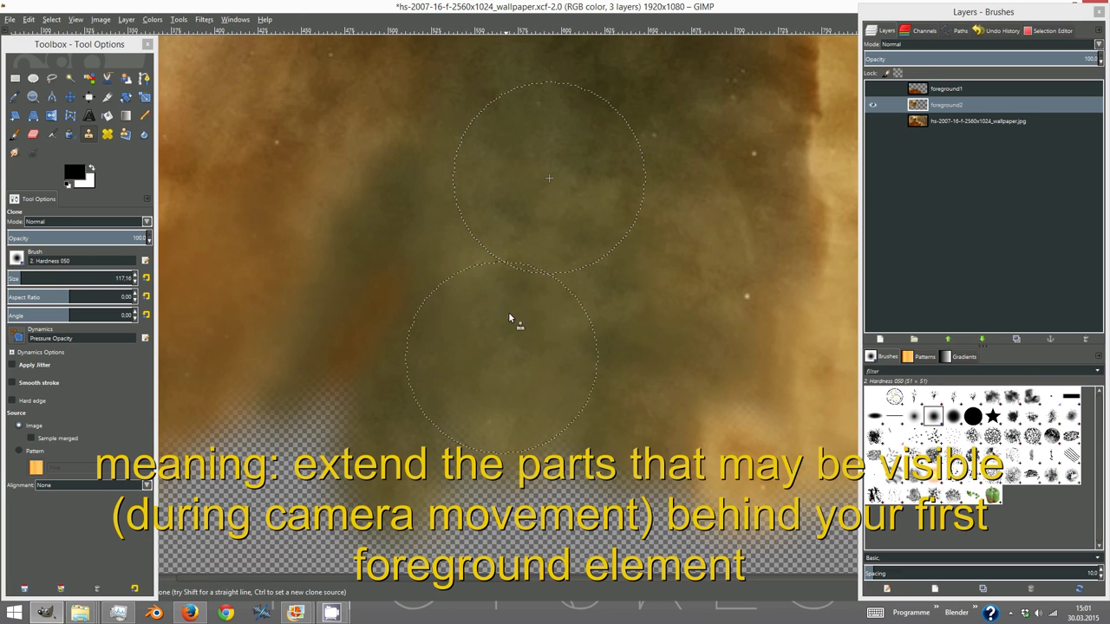
ctrl+click(334, 123)
click(129, 237)
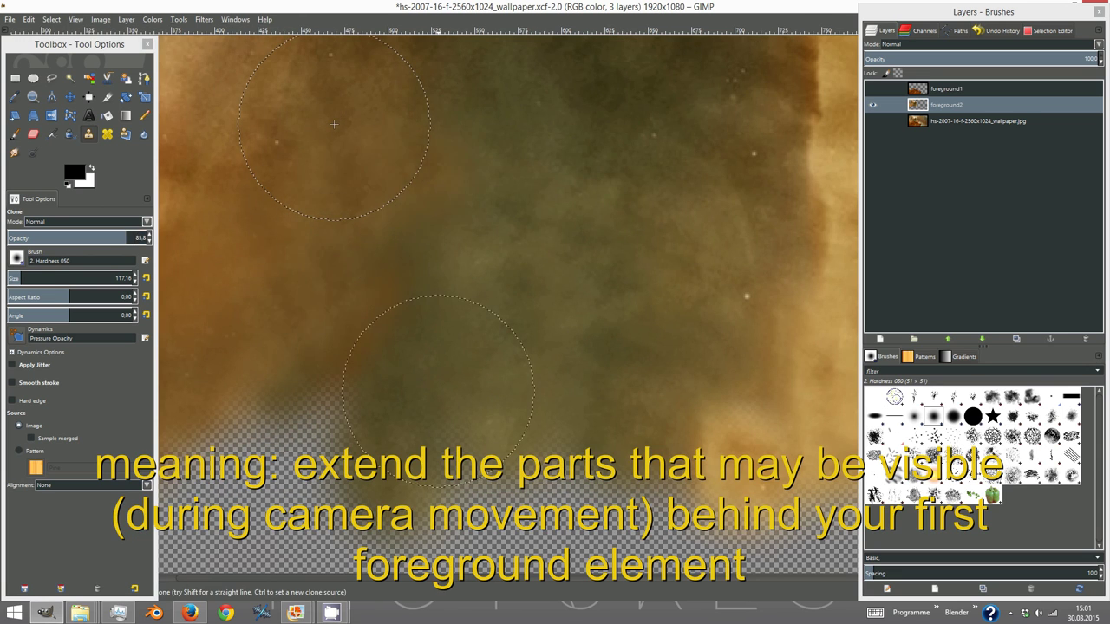
scroll(438, 390, down, 1)
scroll(456, 317, down, 1)
scroll(547, 378, down, 1)
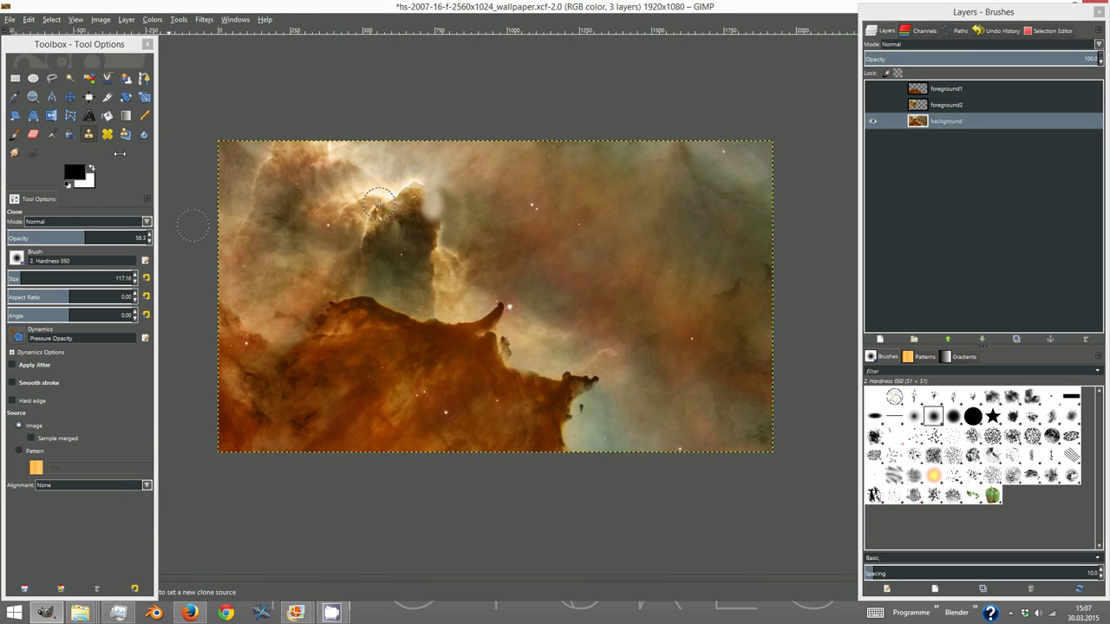
- Clone nebula haze over the pillar's glow, the top-left corner, the bright pillar top and the ridge spike
mouse_move(464, 295)
mouse_down()
mouse_move(414, 168)
mouse_move(471, 179)
mouse_move(396, 218)
mouse_move(326, 190)
mouse_up()
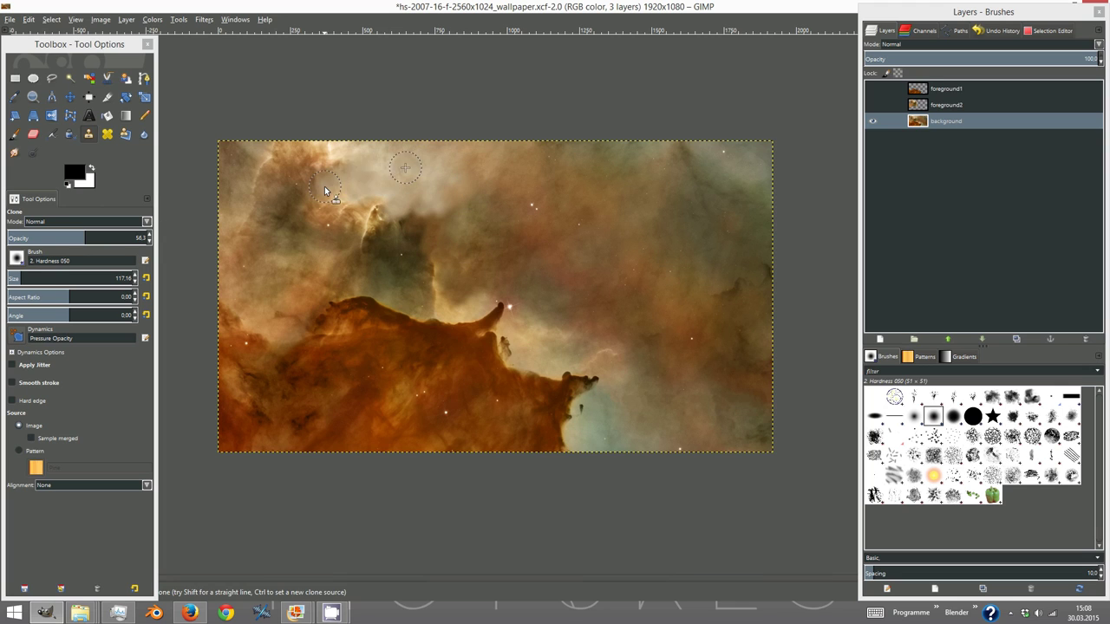
mouse_move(319, 147)
mouse_down()
mouse_move(253, 153)
mouse_move(282, 161)
mouse_move(260, 235)
mouse_up()
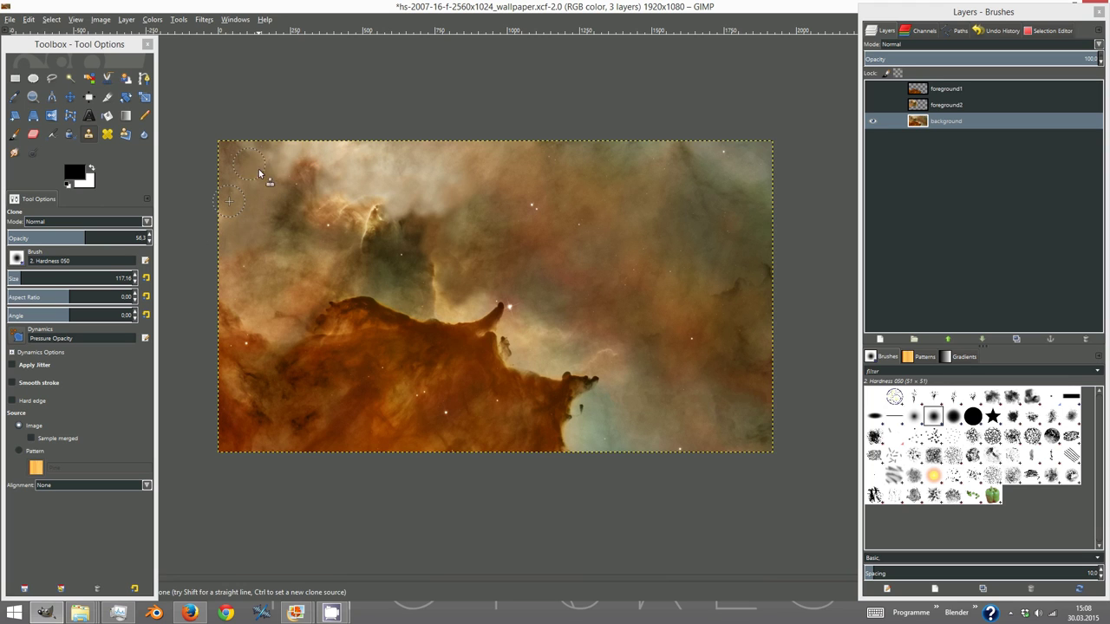
mouse_move(259, 173)
mouse_down()
mouse_move(396, 235)
mouse_move(438, 268)
mouse_move(425, 186)
mouse_move(358, 204)
mouse_move(241, 317)
mouse_move(265, 260)
mouse_move(385, 315)
mouse_move(438, 316)
mouse_move(461, 279)
mouse_up()
mouse_move(439, 330)
mouse_down()
mouse_move(515, 325)
mouse_move(508, 341)
mouse_move(508, 315)
mouse_move(469, 347)
mouse_move(589, 381)
mouse_move(572, 408)
mouse_move(585, 382)
mouse_move(501, 365)
mouse_up()
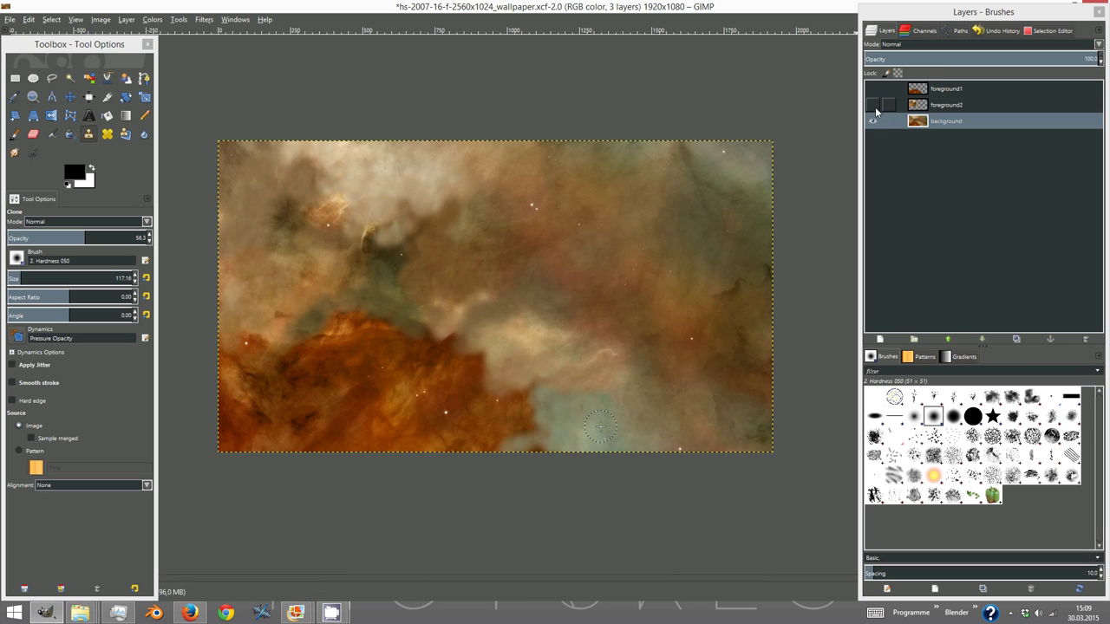